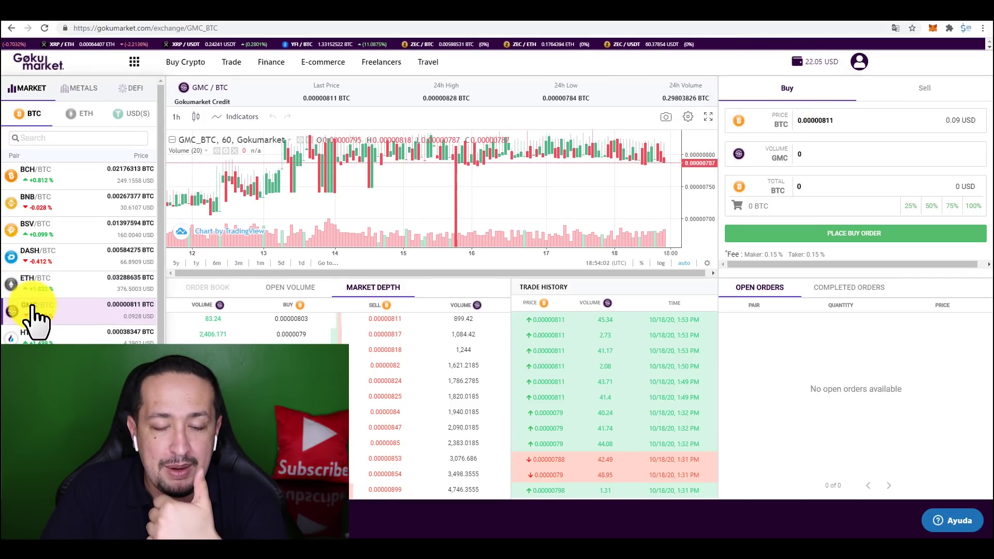
Place a sell order on GMC/BTC for 109.95382562 GMC at a price of 0.00000811 BTC.
left_click(858, 62)
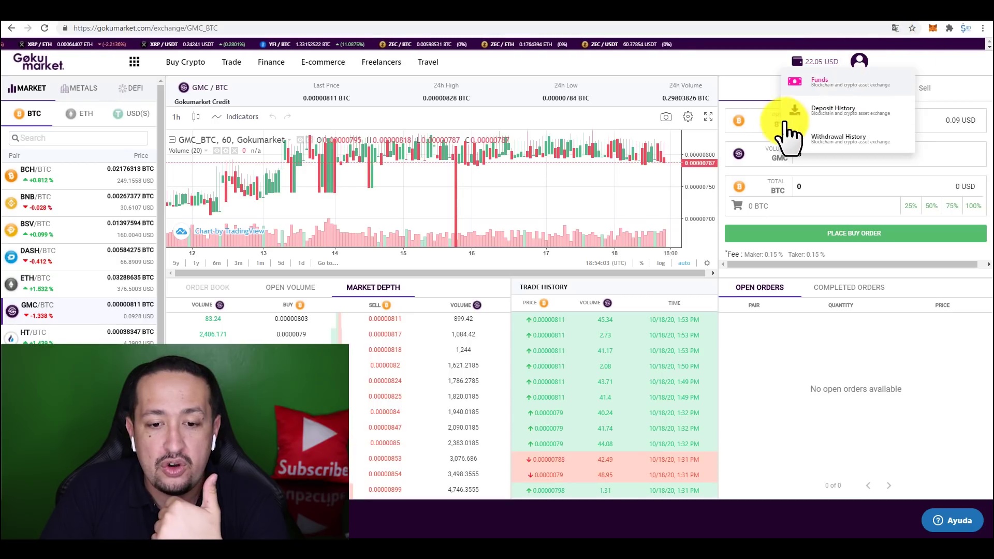
left_click(939, 96)
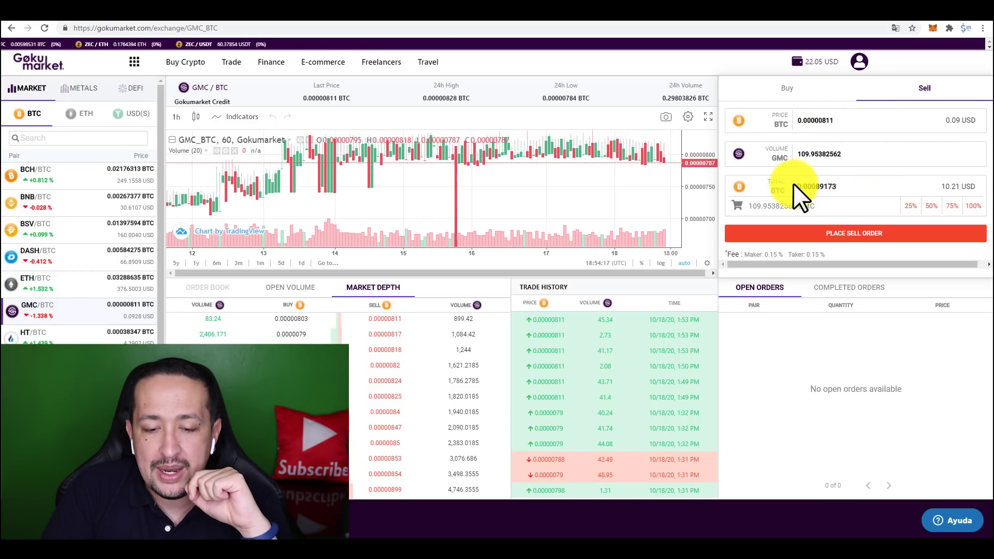
left_click(846, 234)
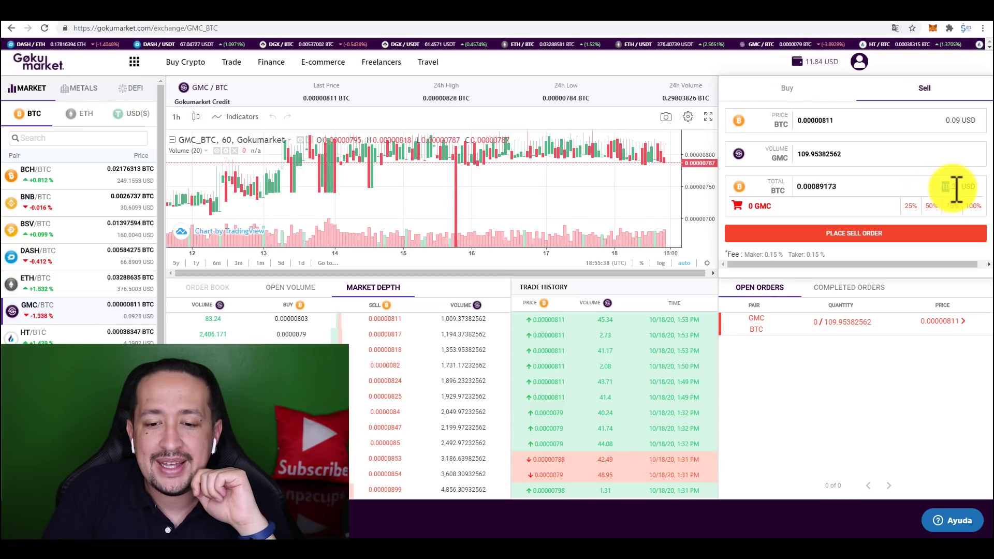
left_click_drag(955, 189, 966, 189)
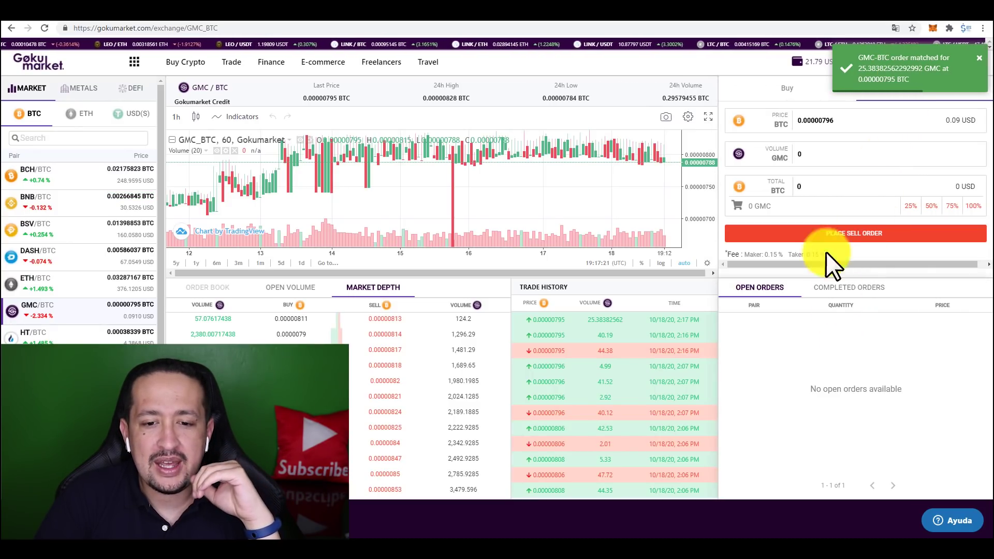
Open the account's funds page and examine the BNB and BTC balances with their USD values.
left_click(808, 62)
left_click(816, 83)
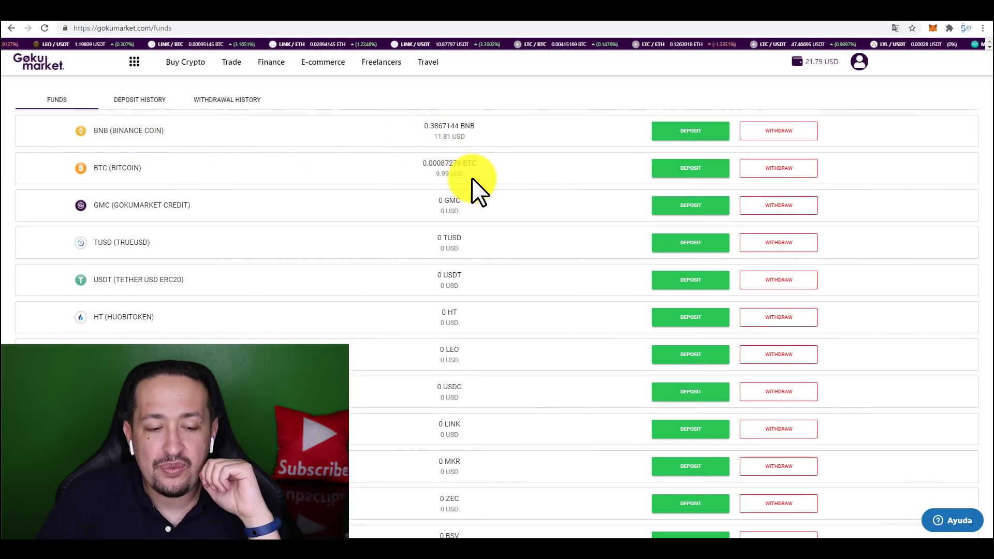
left_click_drag(438, 173, 483, 138)
double_click(457, 136)
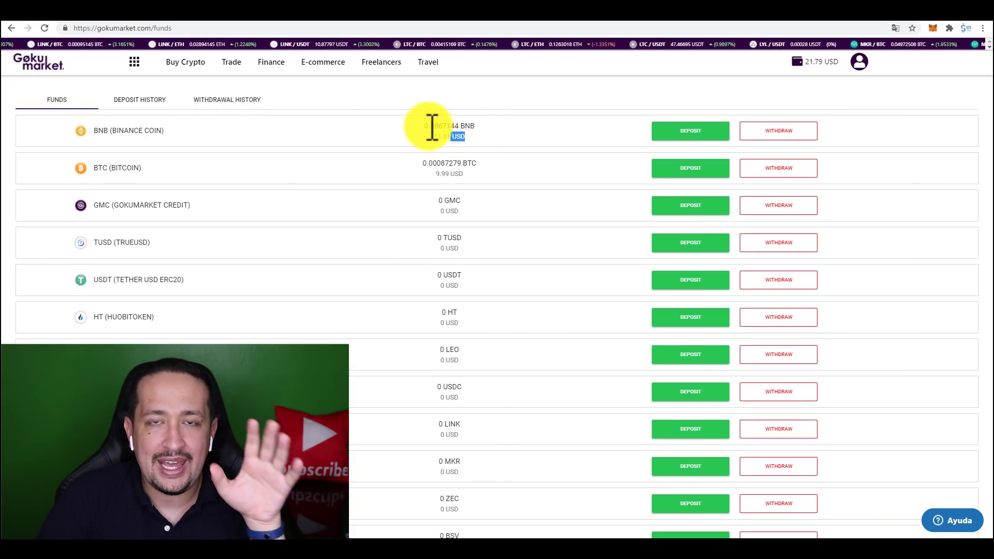
left_click(470, 172)
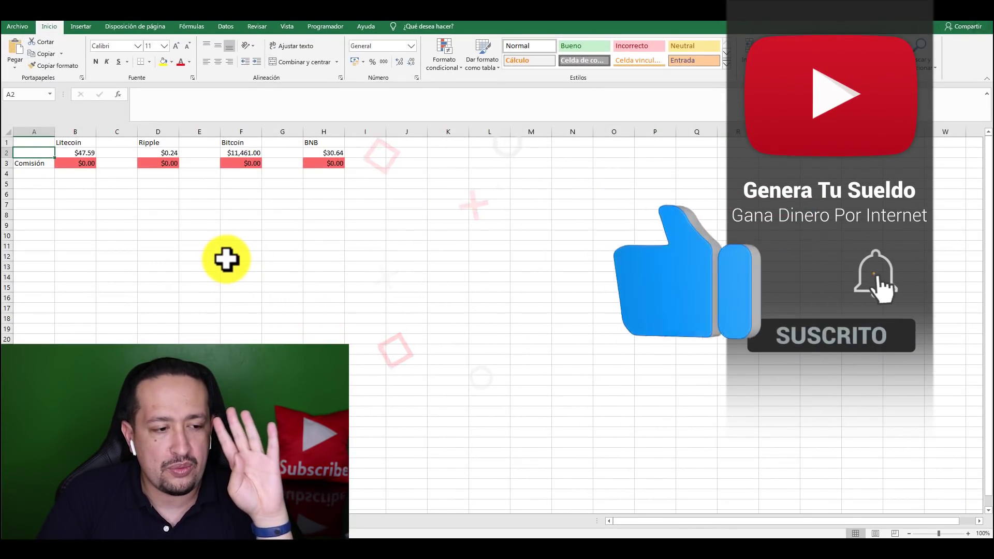
Switch to the Excel commission sheet and review its Litecoin, Ripple and Bitcoin headings.
left_click(75, 142)
left_click(158, 143)
left_click(232, 142)
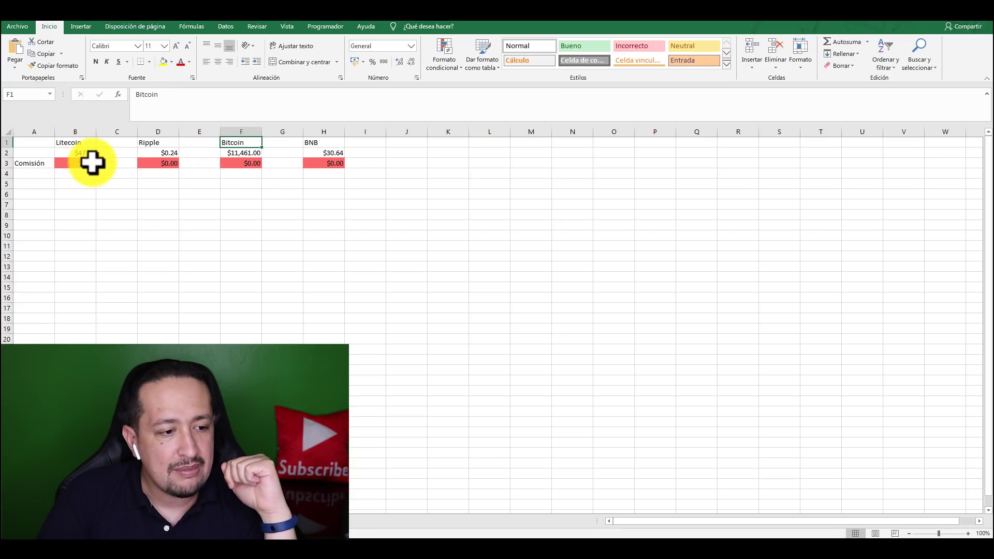
Look up Litecoin's withdrawal fee on the Gokumarket funds page and enter 0.01 in cell C2 of the Excel sheet.
key("alt+Tab")
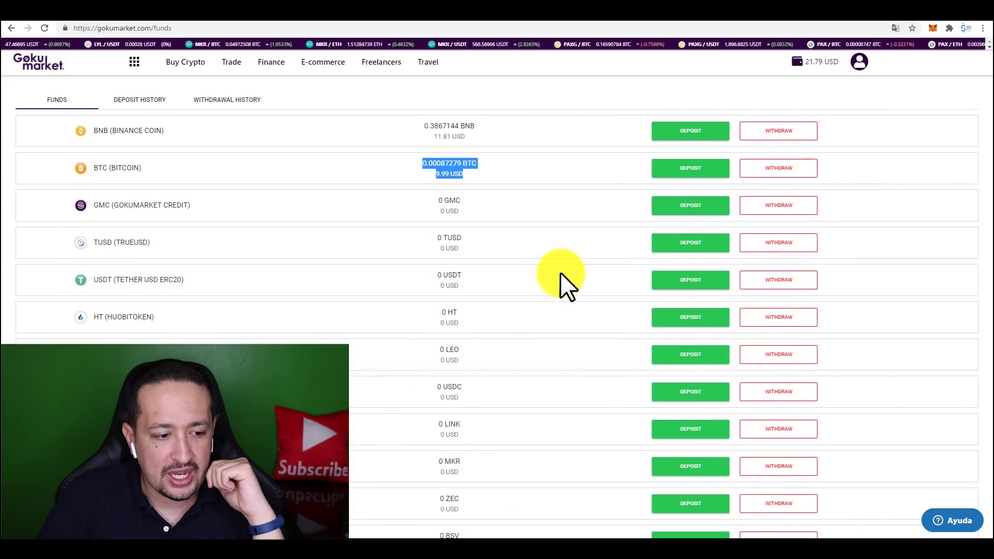
scroll(410, 344, "down", 6)
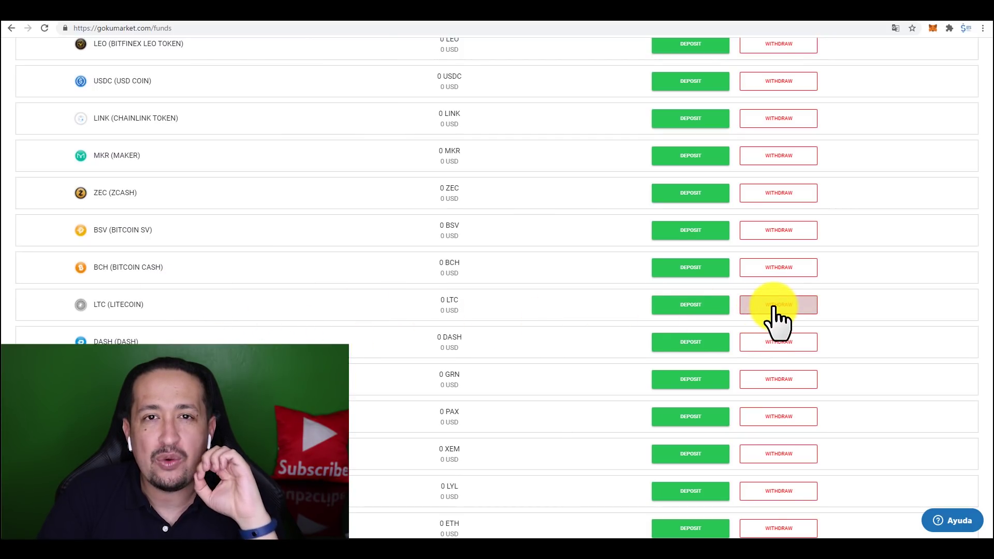
left_click(773, 309)
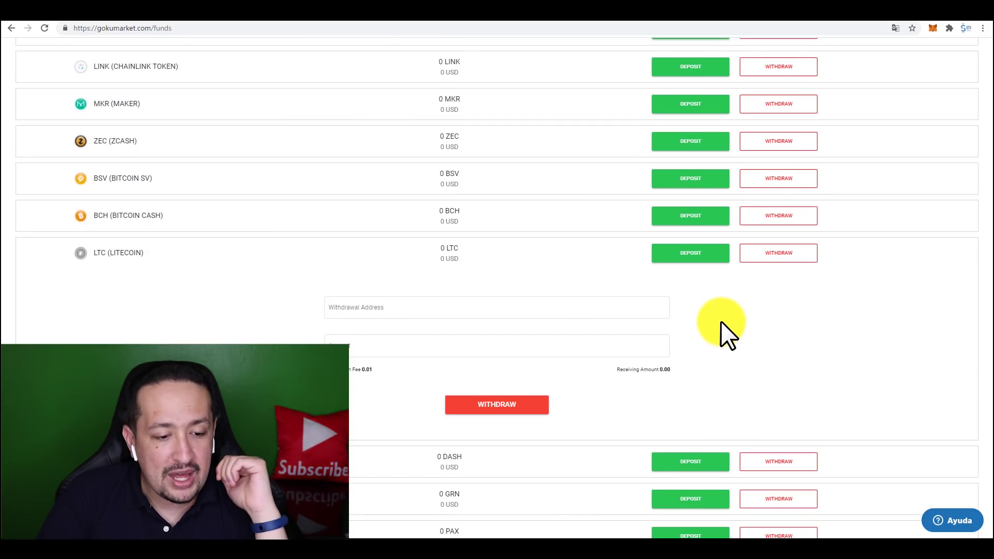
double_click(367, 369)
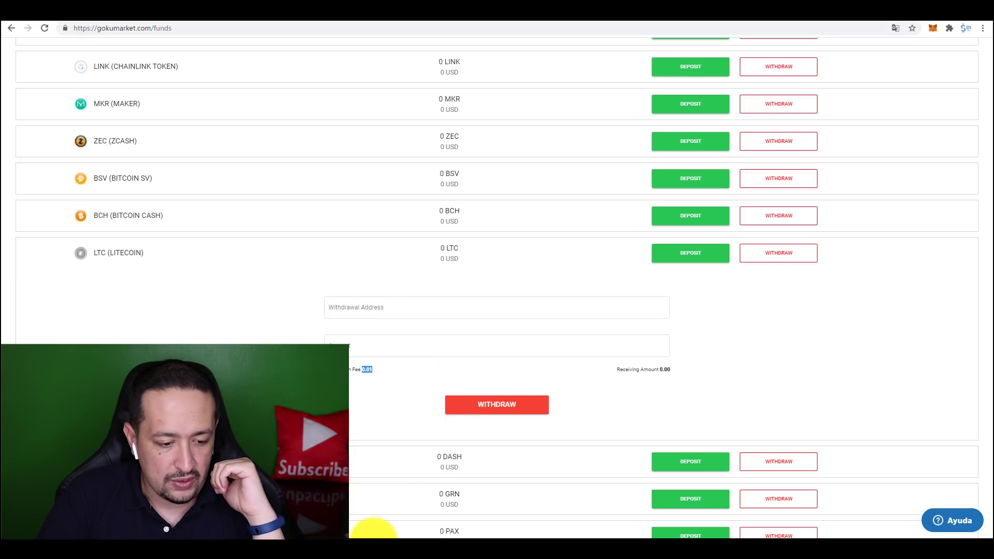
left_click(373, 537)
left_click(114, 154)
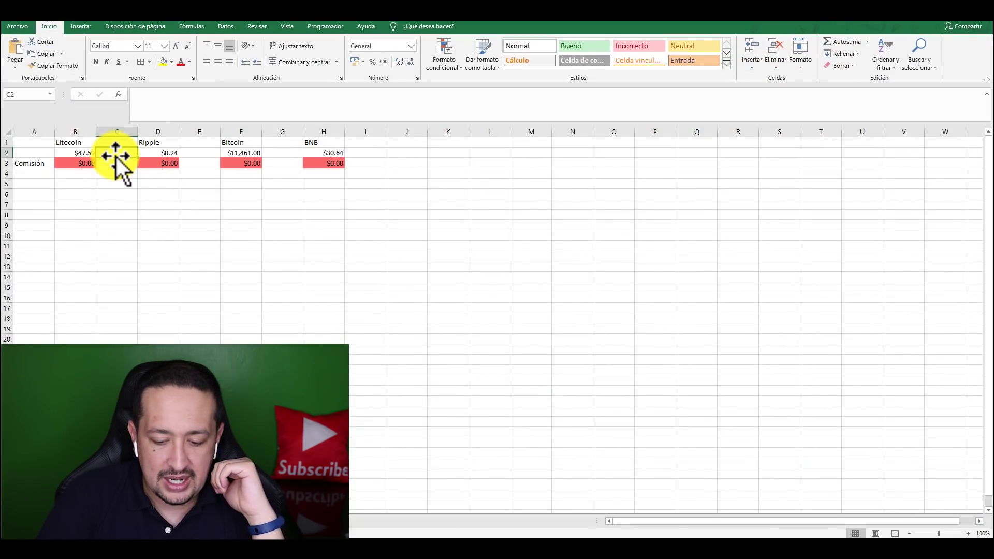
type("0.01")
key("Return")
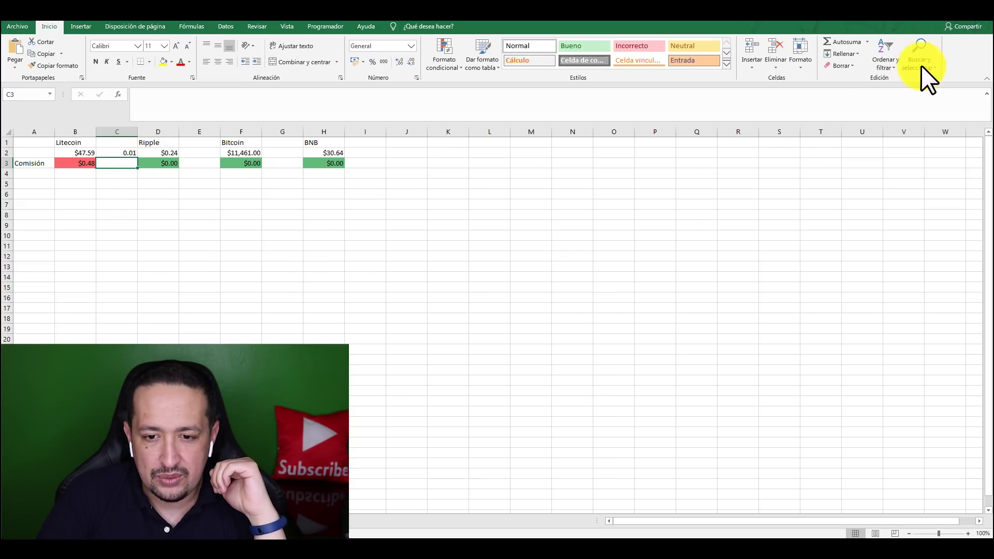
Look up Ripple's withdrawal fee on the Gokumarket funds page and enter 1 in cell E2 of the Excel sheet.
left_click(934, 12)
key("alt+Tab")
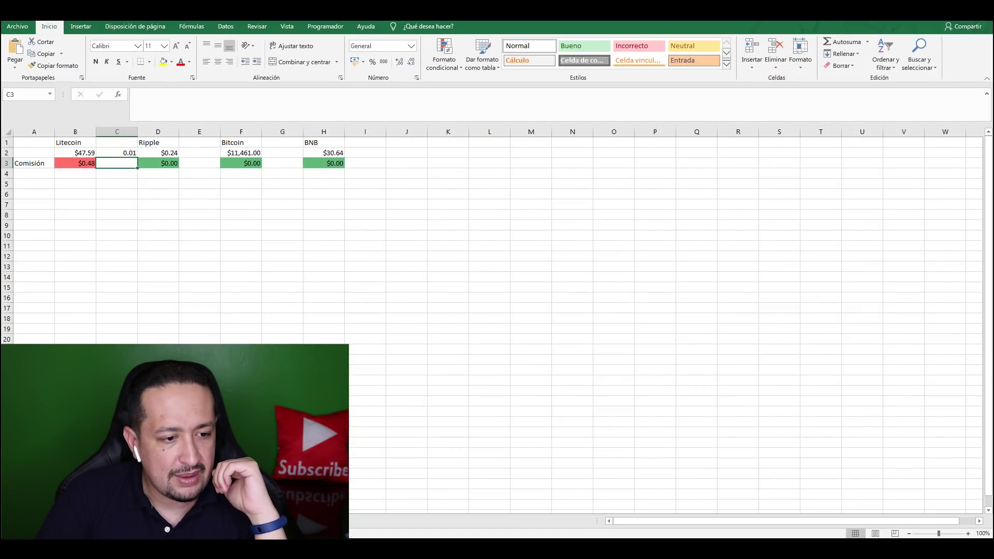
key("alt+Tab")
scroll(693, 316, "up", 3)
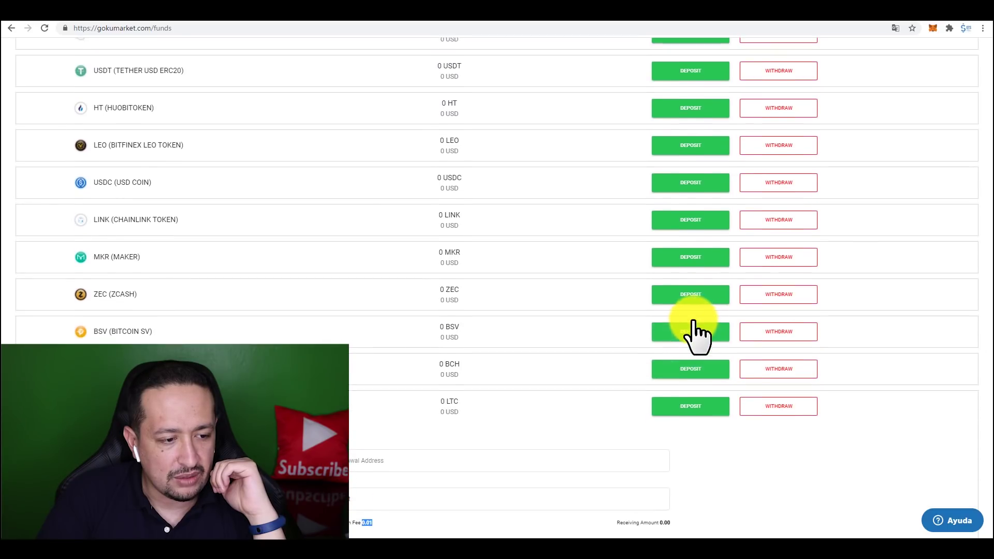
scroll(693, 320, "down", 5)
scroll(693, 321, "down", 20)
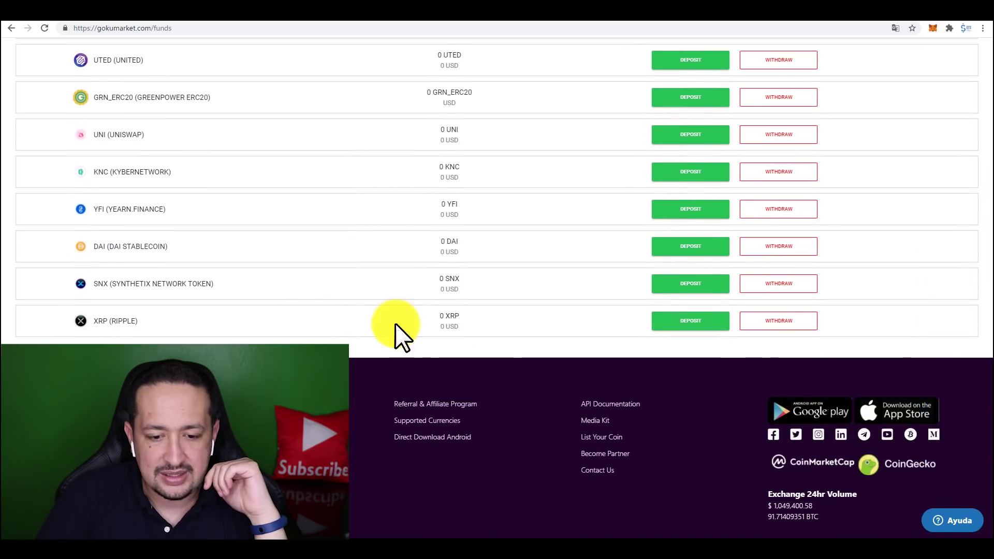
left_click(790, 320)
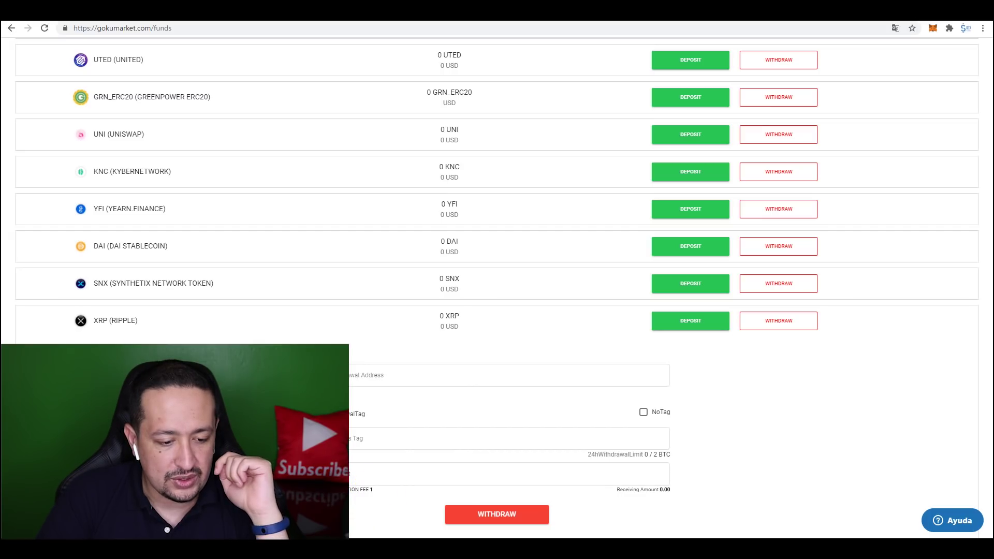
key("alt+Tab")
type("1")
key("Return")
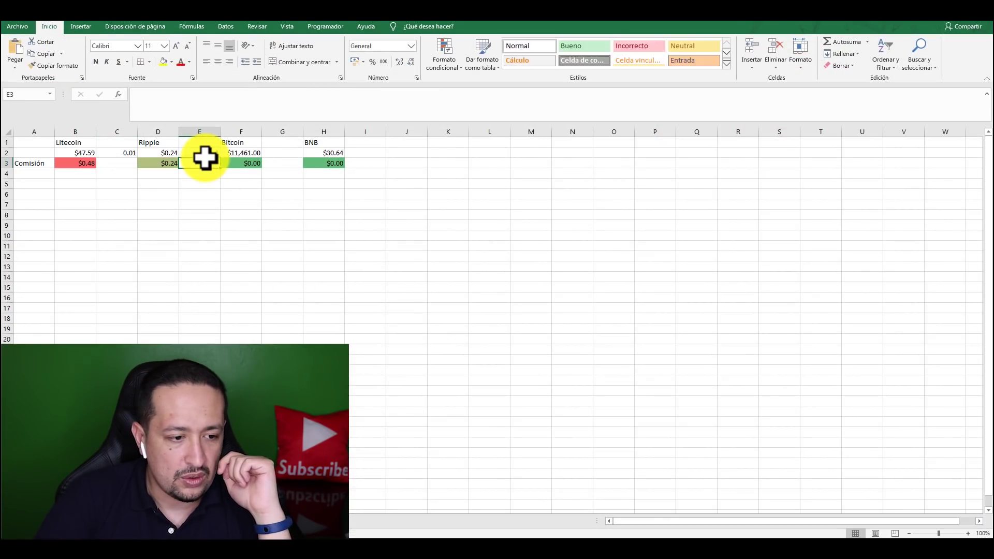
Look up Bitcoin's withdrawal fee on the Gokumarket funds page and enter 0.001 in cell G2 of the Excel sheet.
key("alt+Tab")
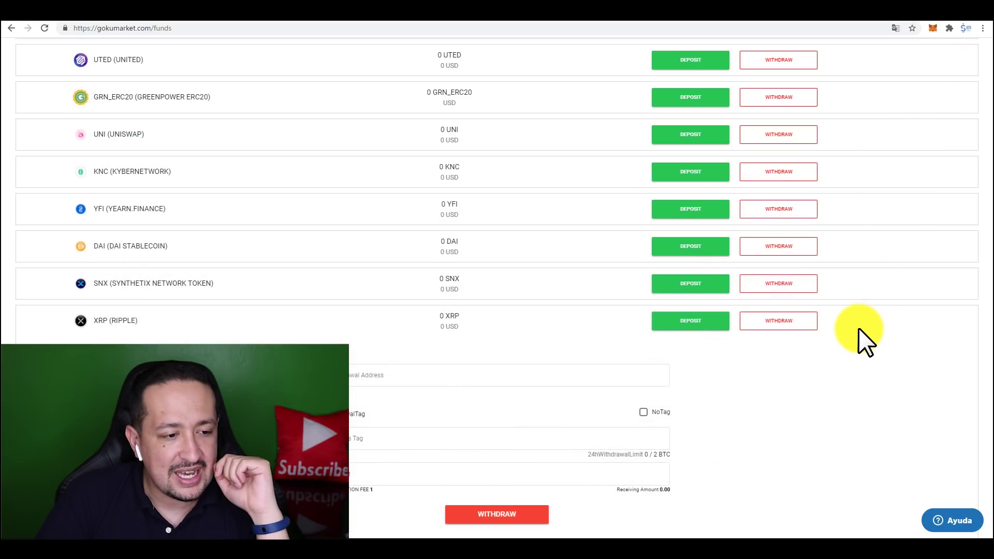
scroll(856, 330, "up", 15)
scroll(857, 334, "up", 10)
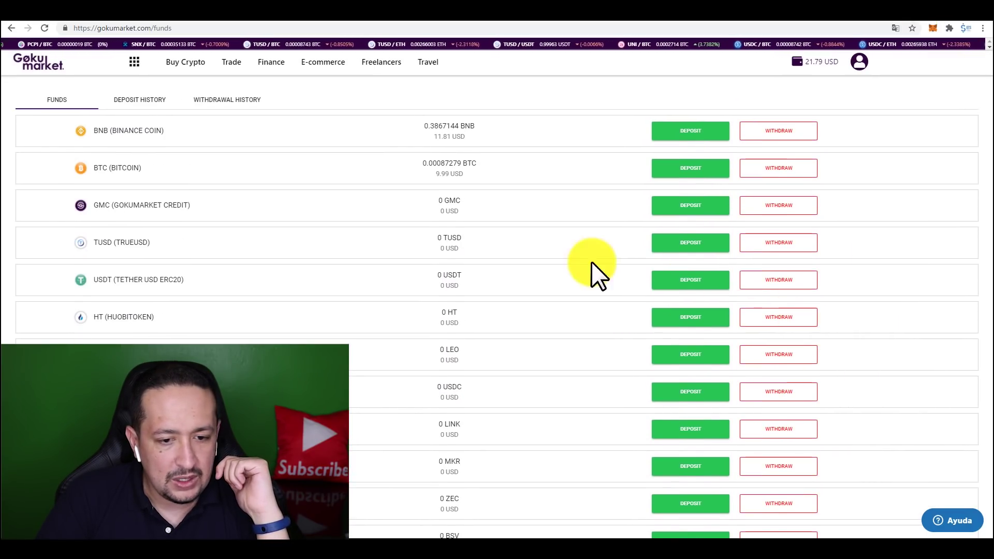
left_click(793, 168)
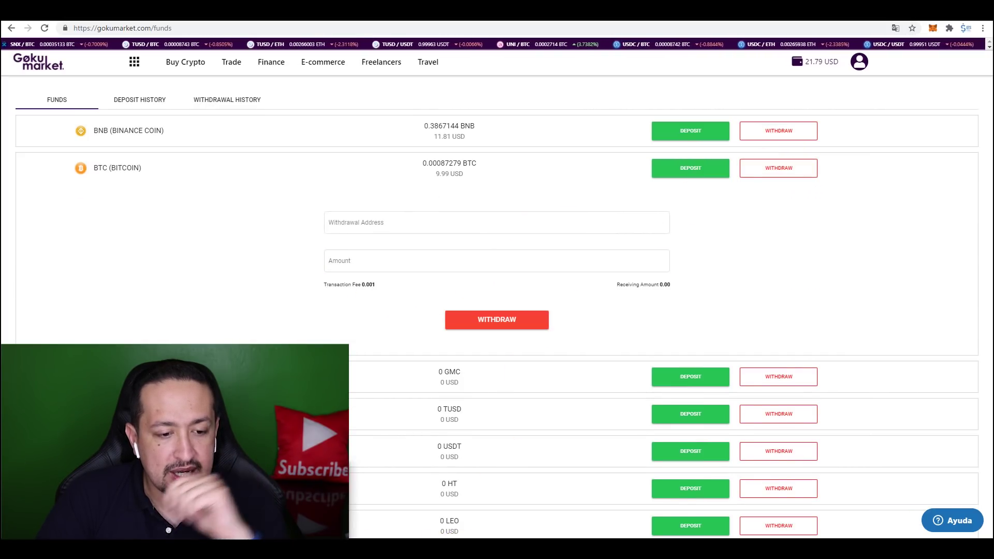
key("alt+Tab")
type("0.")
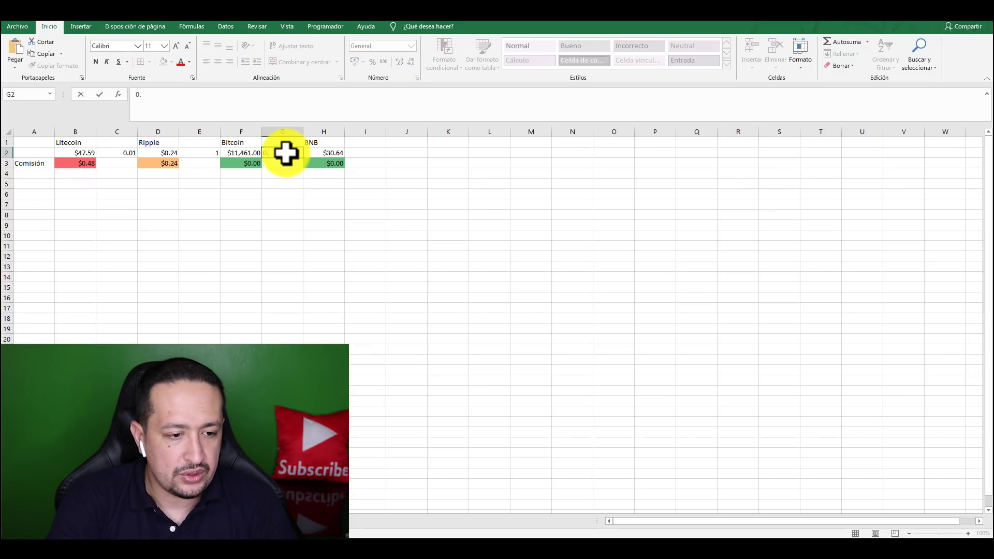
type("001")
key("Return")
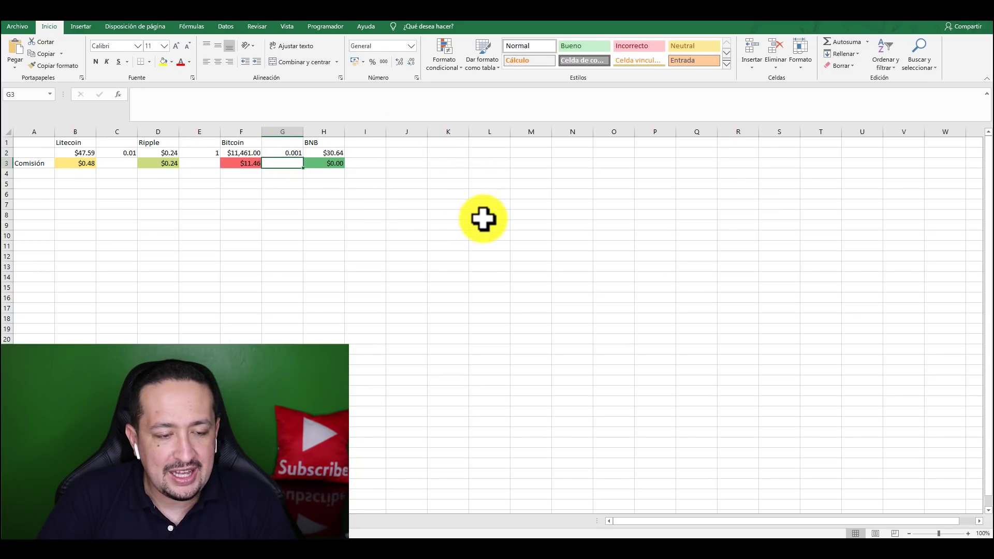
Look up BNB's withdrawal fee on the Gokumarket funds page and enter 0.001 in cell I2 of the Excel sheet.
key("alt+Tab")
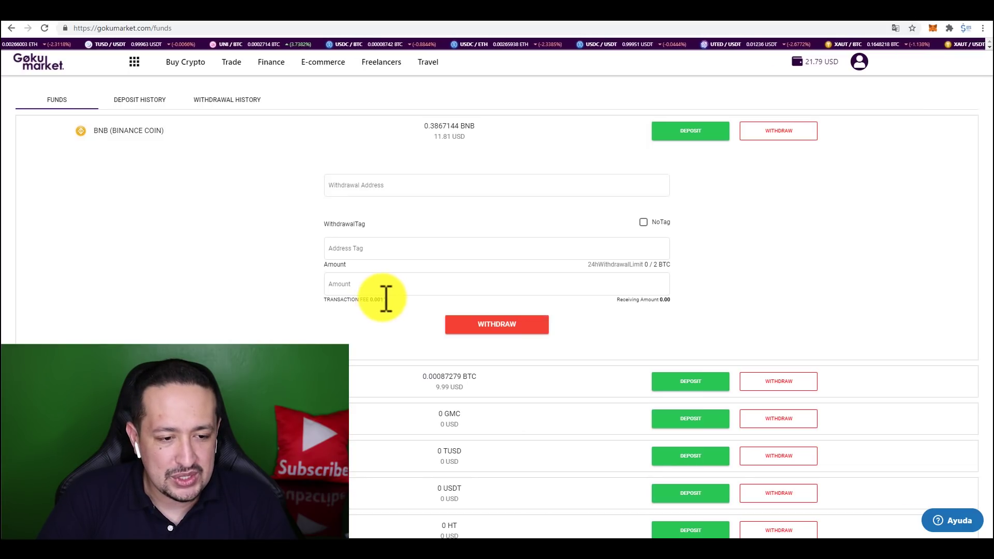
key("alt+Tab")
left_click(376, 155)
type("0")
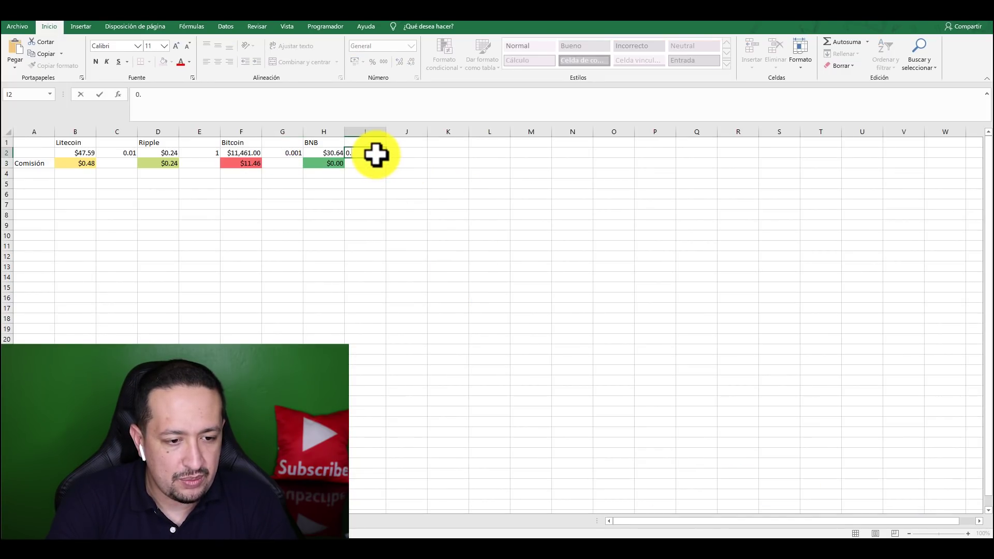
type(".001")
key("Return")
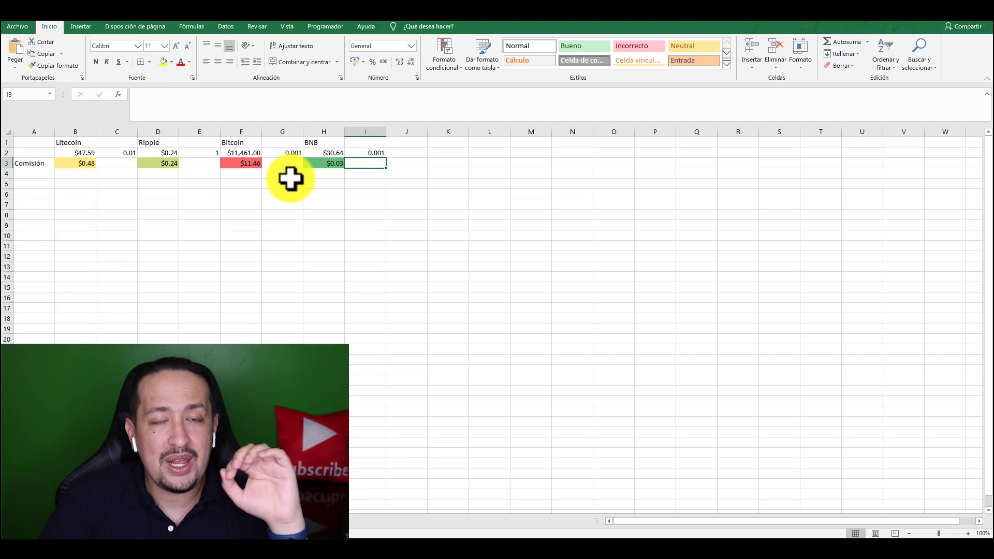
left_click(327, 164)
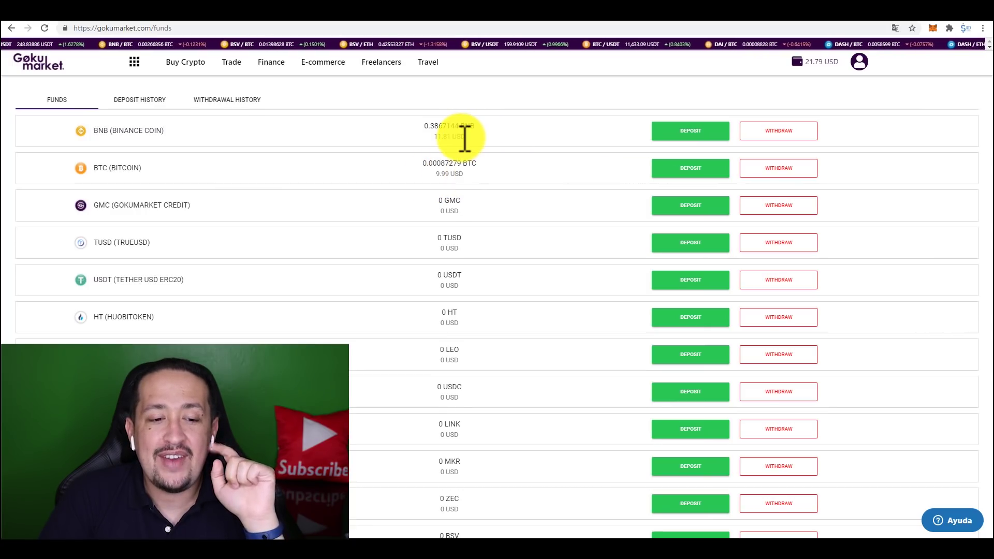
Compare the USD values of the BTC and BNB balances on the Gokumarket funds page.
left_click_drag(469, 173, 448, 175)
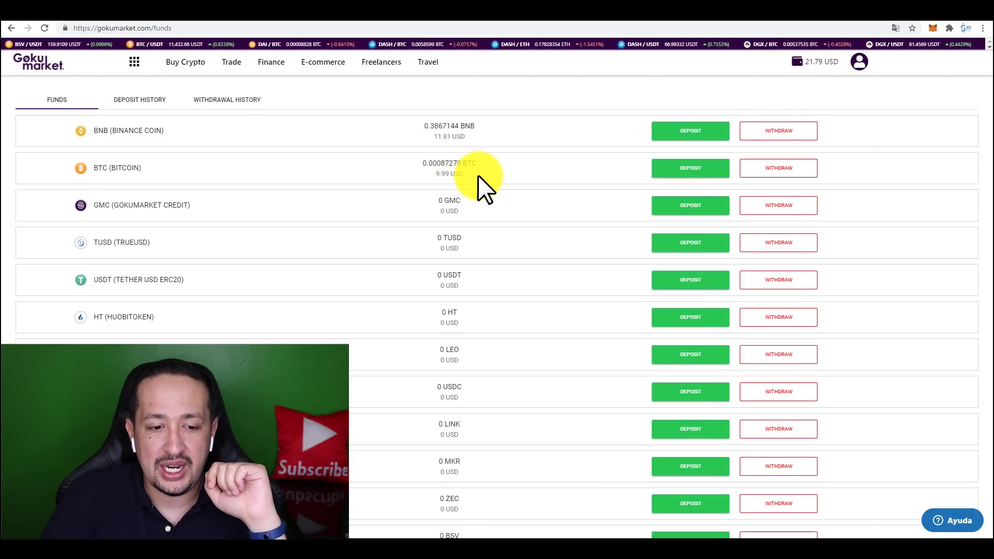
left_click_drag(448, 175, 445, 175)
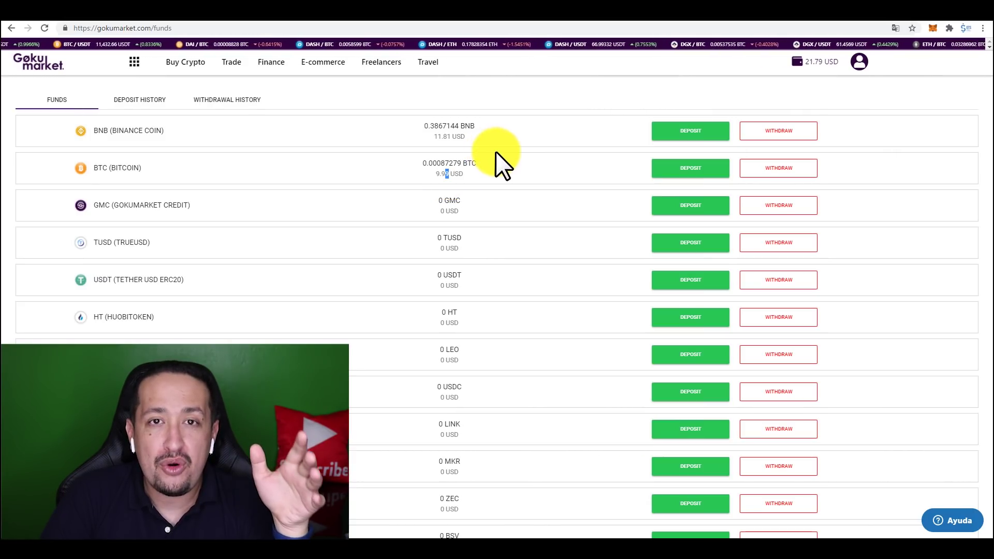
left_click_drag(468, 138, 438, 138)
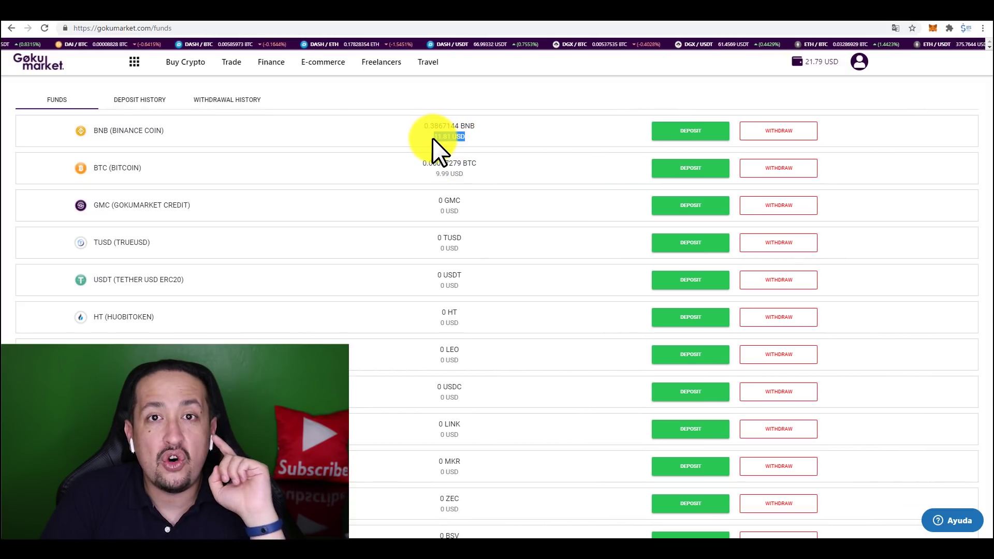
left_click(433, 138)
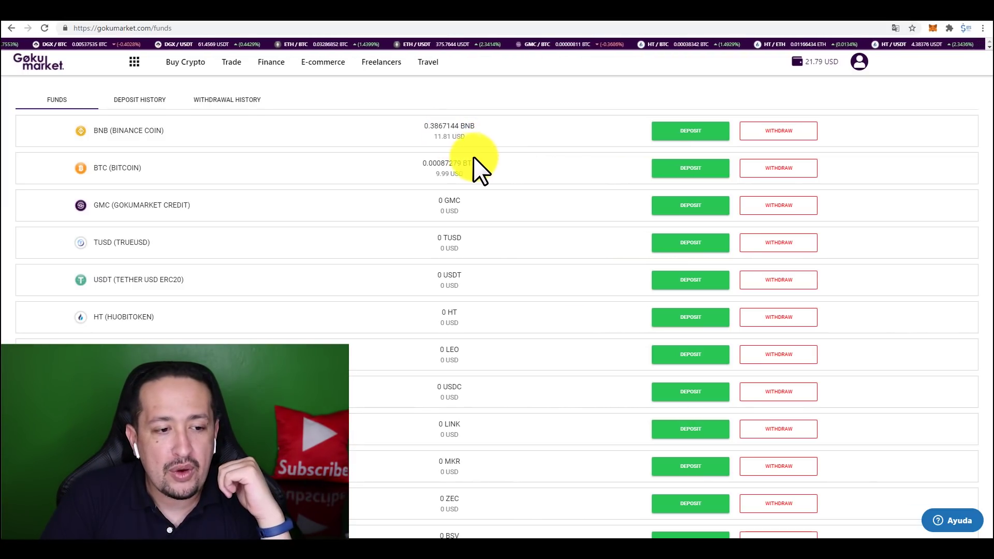
Open the advanced trading exchange and list the markets paired with BTC.
mouse_move(238, 86)
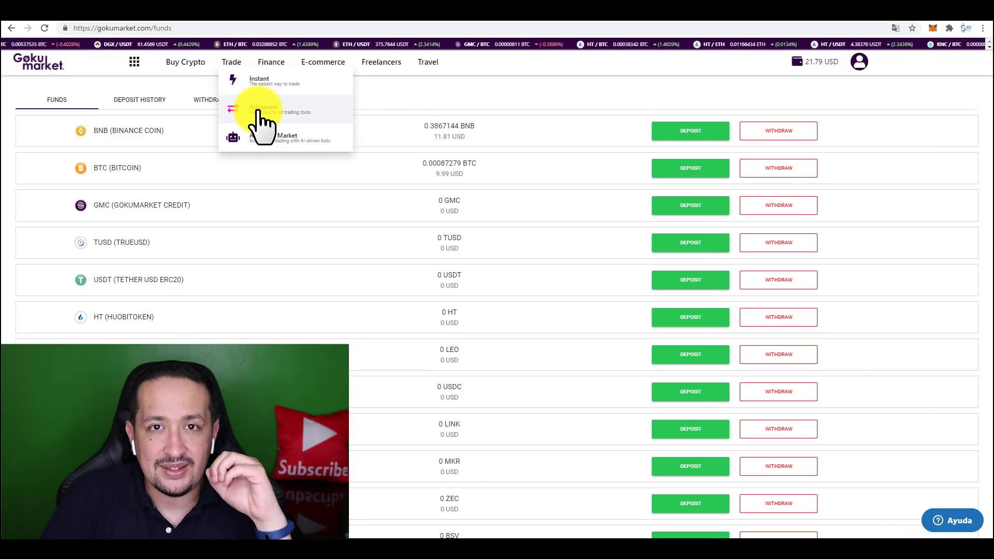
left_click(257, 110)
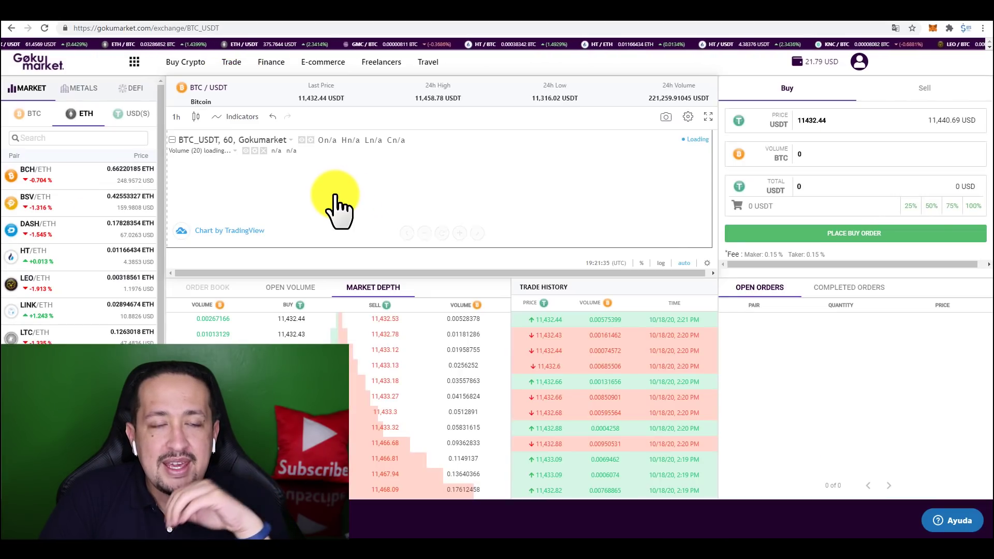
left_click(29, 117)
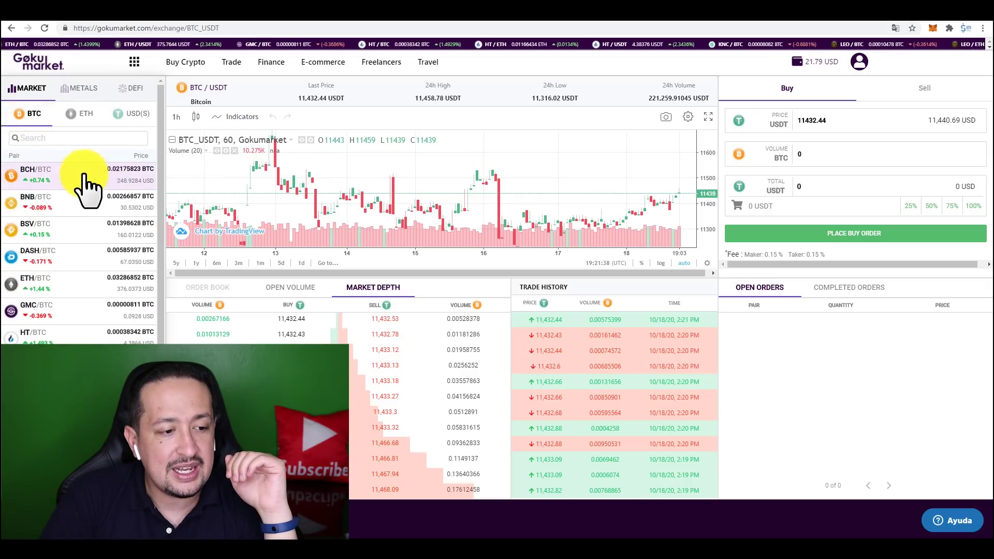
Try to buy BNB on the BNB/BTC market with 100% of the available BTC balance.
left_click(62, 212)
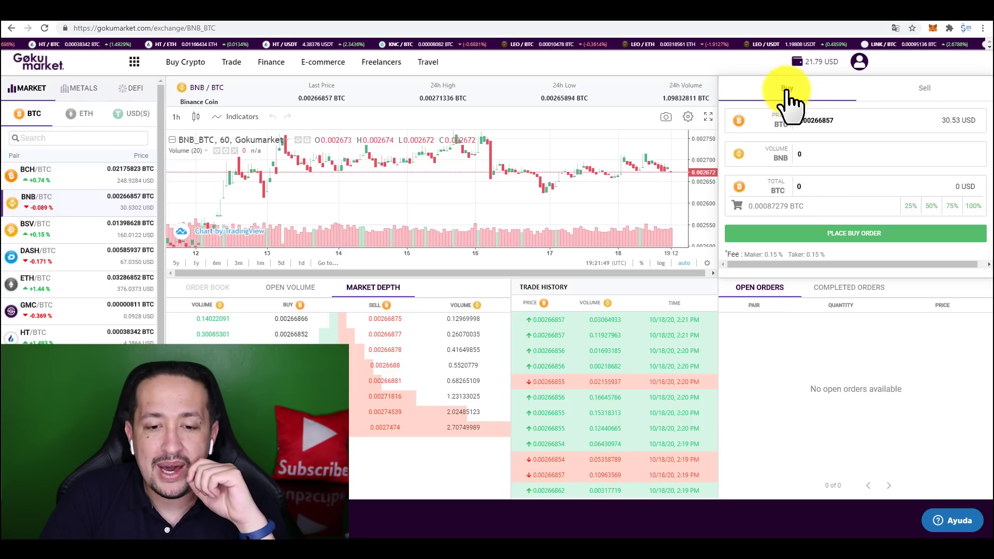
left_click(800, 100)
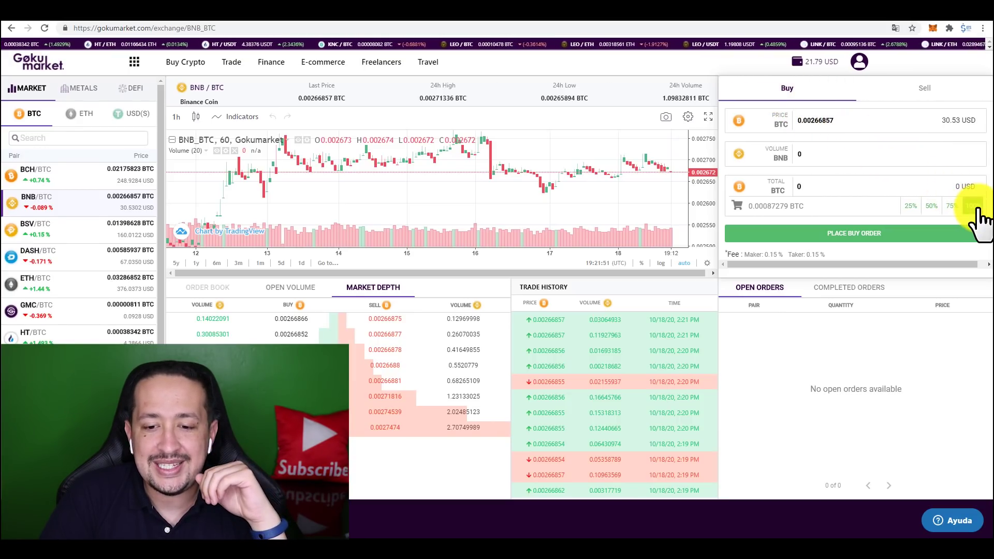
left_click(976, 207)
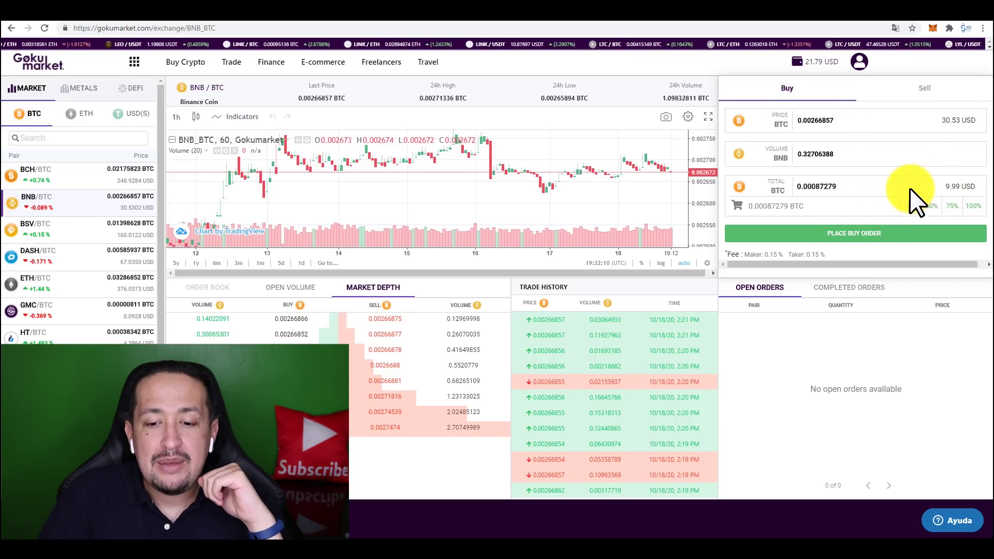
left_click_drag(944, 184, 970, 184)
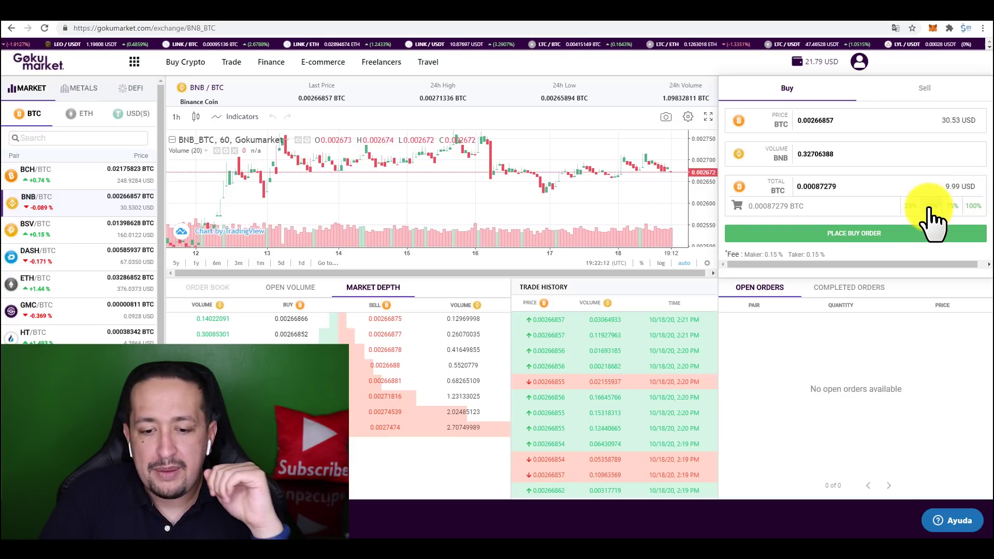
left_click(842, 236)
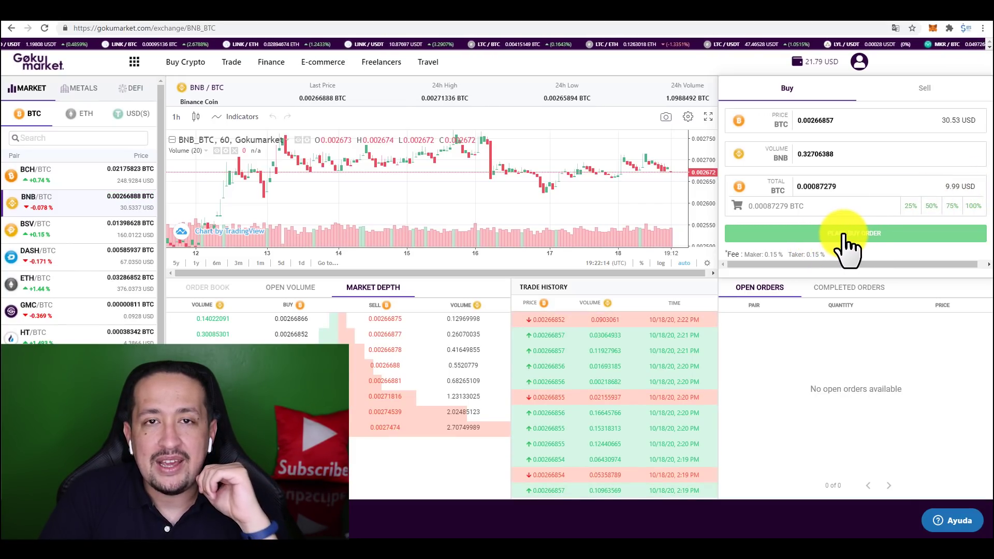
double_click(952, 188)
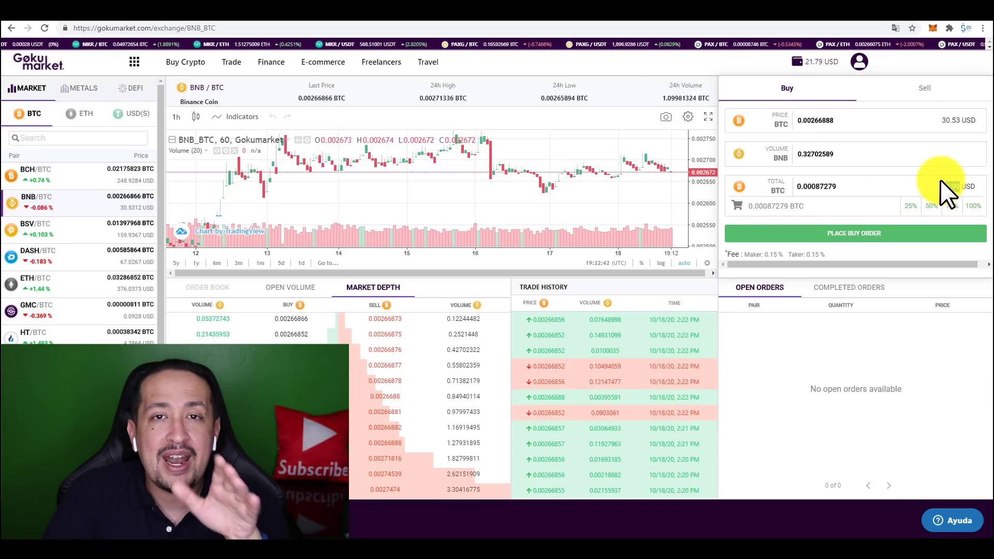
left_click(952, 192)
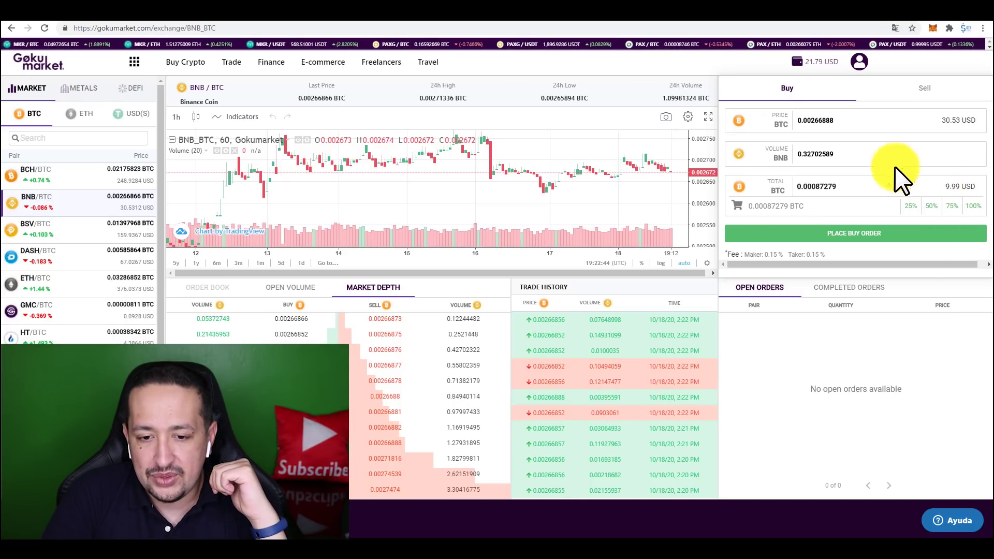
left_click(751, 96)
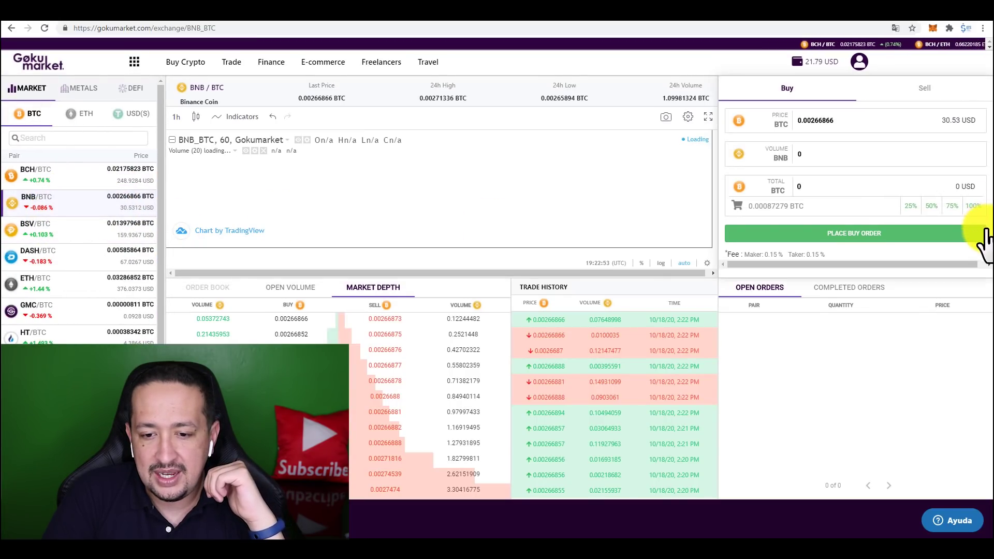
left_click(972, 205)
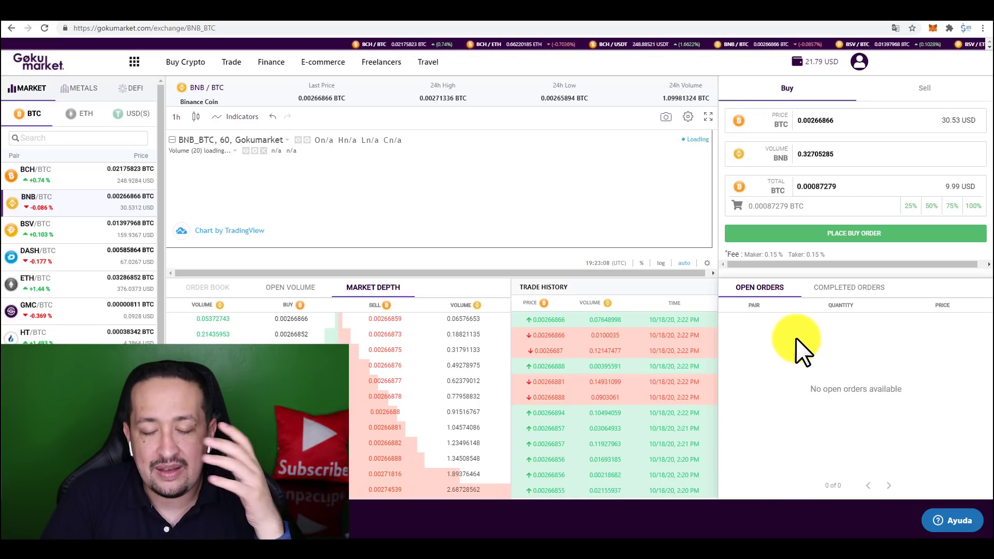
Open the Gokumarket funds page and compare the BTC and BNB balances with their USD values.
left_click(813, 63)
left_click(815, 82)
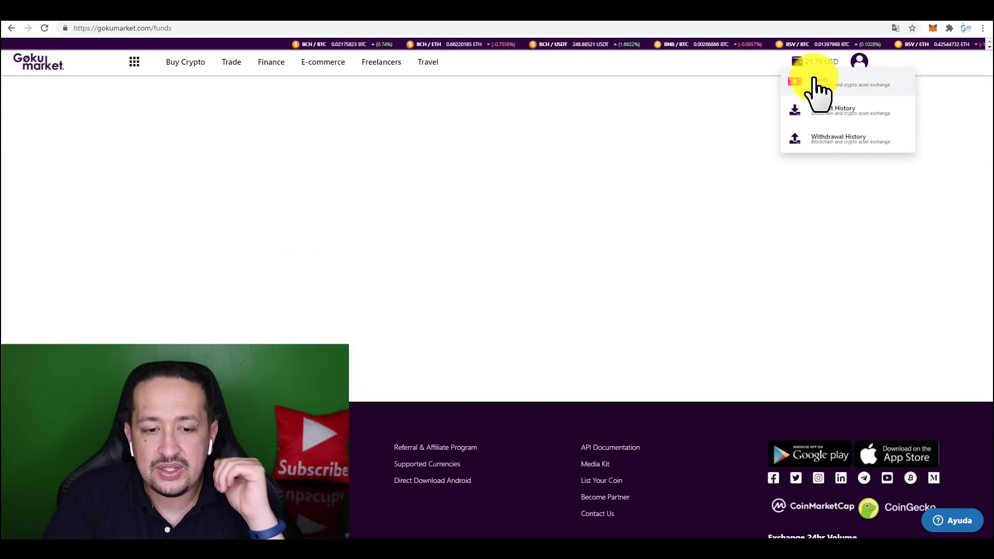
left_click_drag(473, 173, 393, 159)
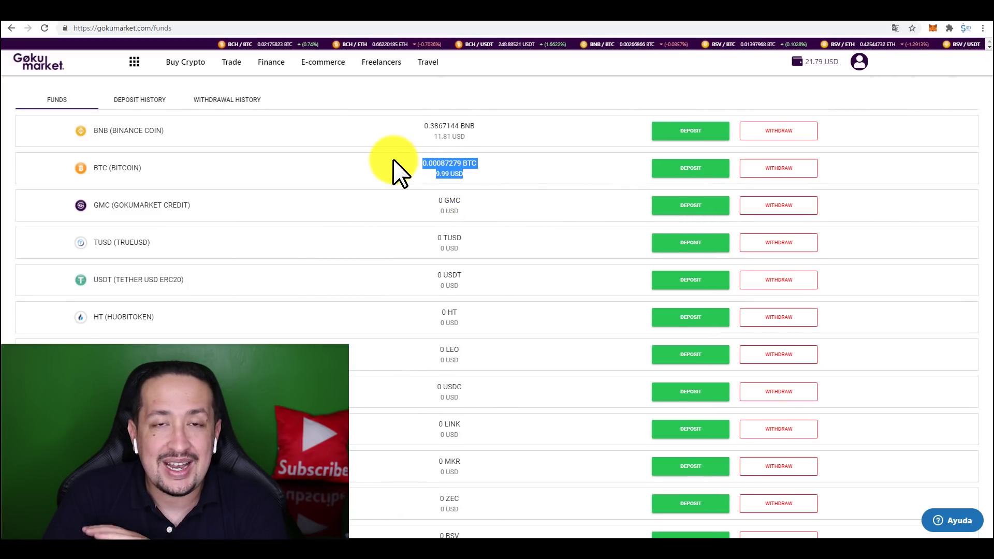
left_click_drag(466, 137, 378, 127)
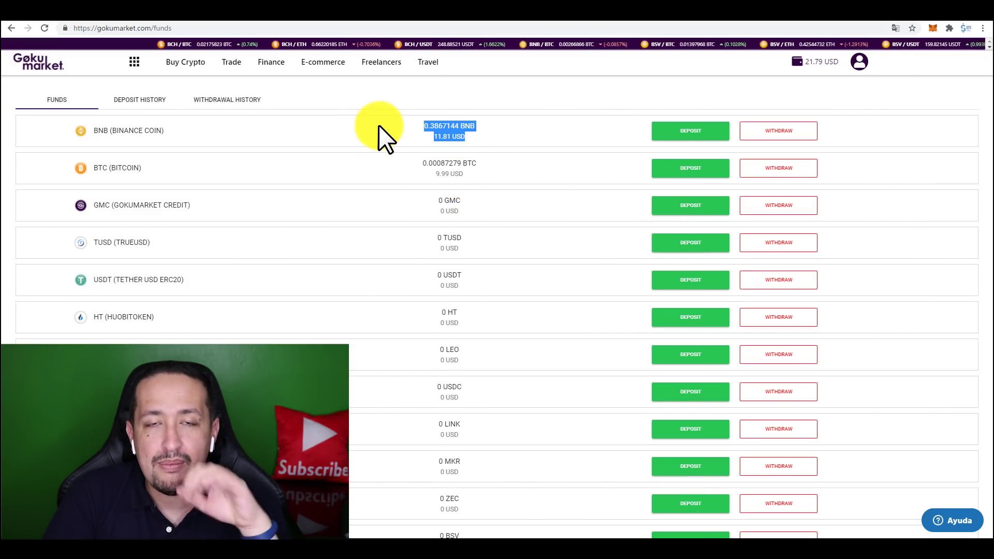
left_click(536, 115)
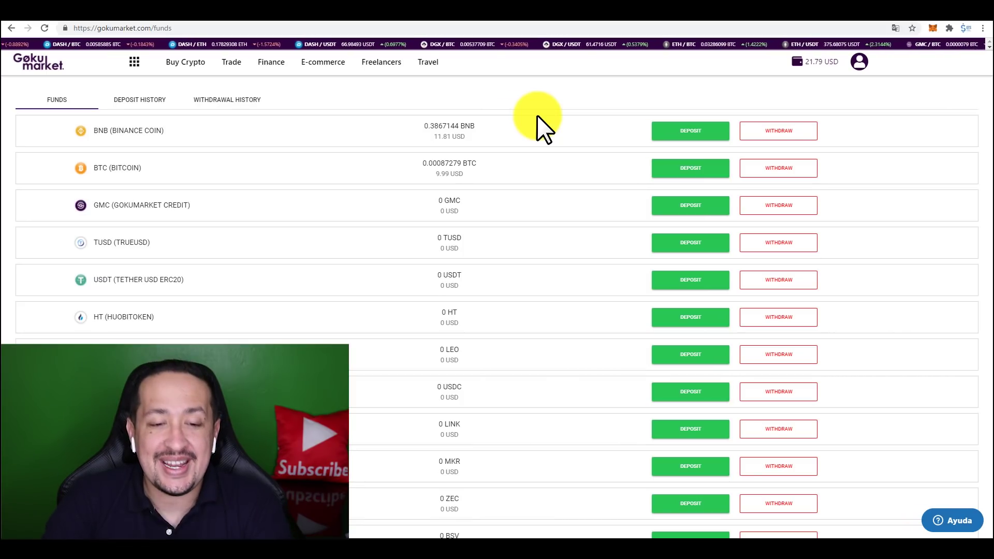
Open the withdrawal form for BNB and review its address, tag and amount fields.
mouse_move(818, 61)
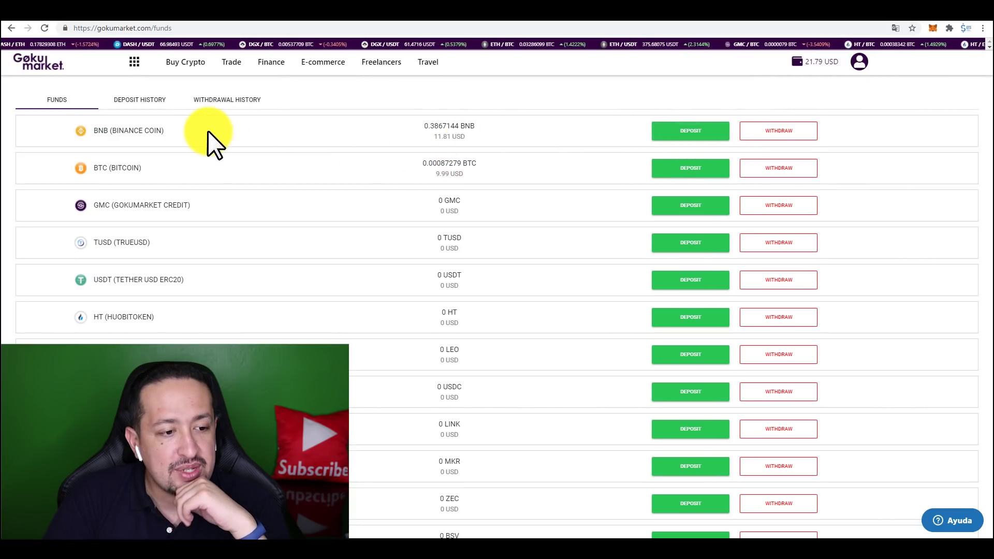
left_click(785, 136)
left_click(417, 188)
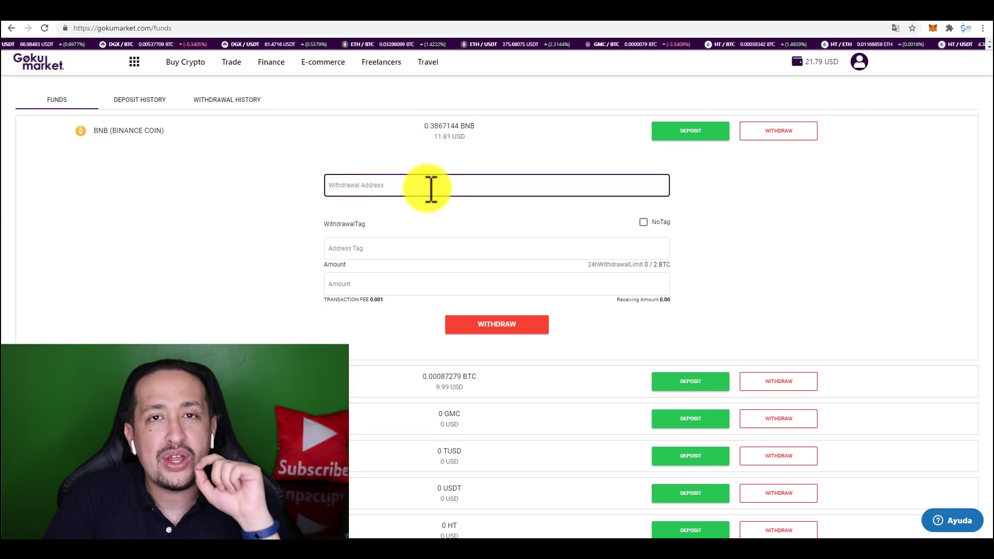
left_click(372, 247)
left_click(347, 297)
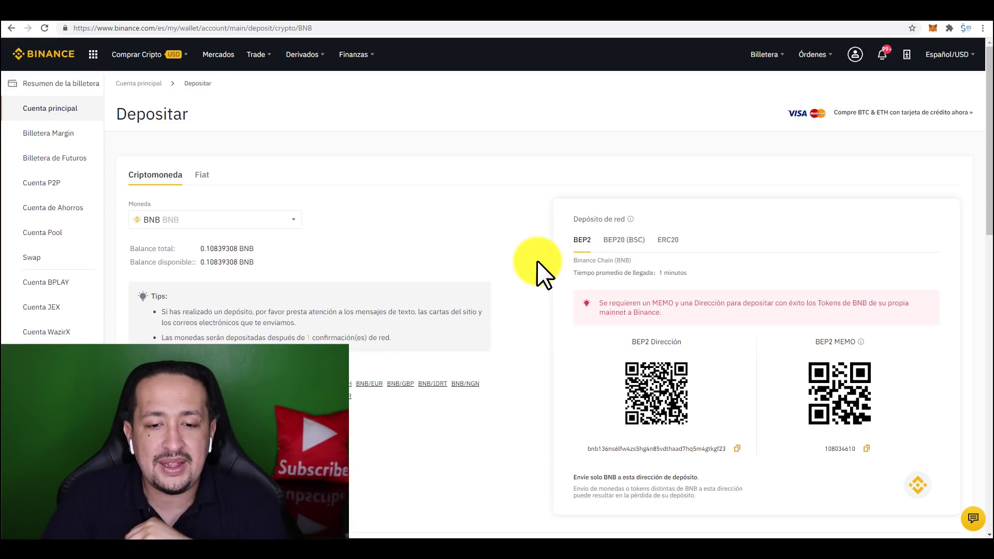
In Binance, open the BNB deposit page from the spot wallet and acknowledge the MEMO requirement.
mouse_move(765, 54)
left_click(771, 106)
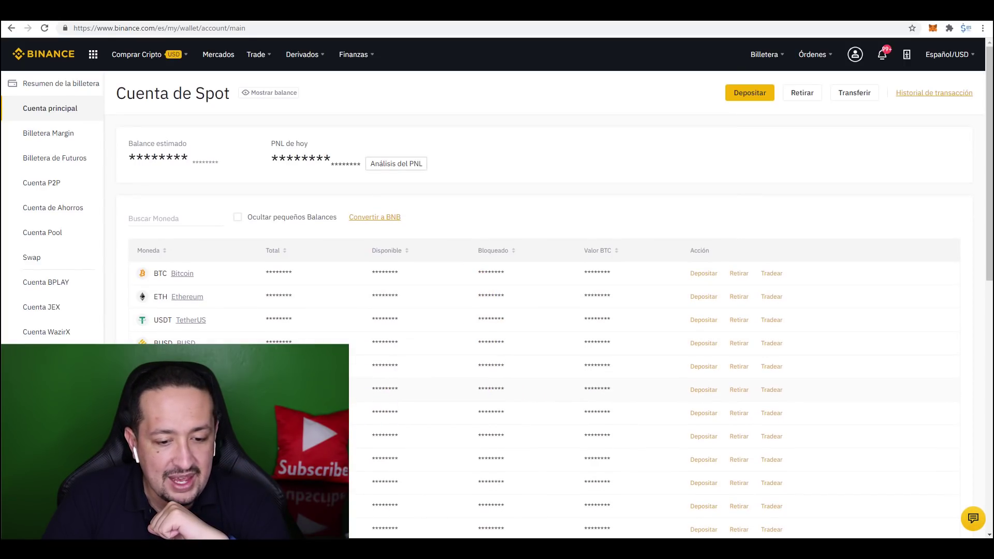
left_click(698, 389)
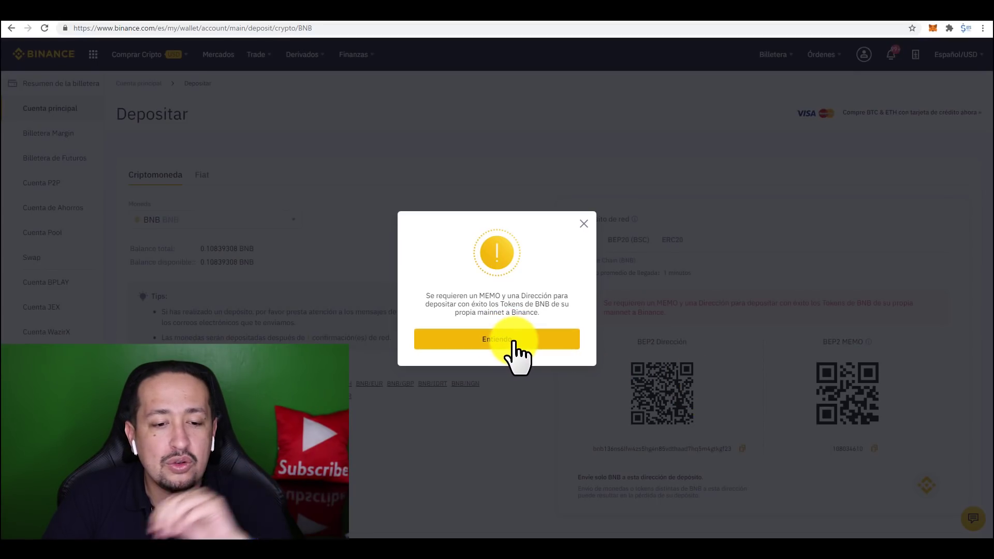
left_click(514, 340)
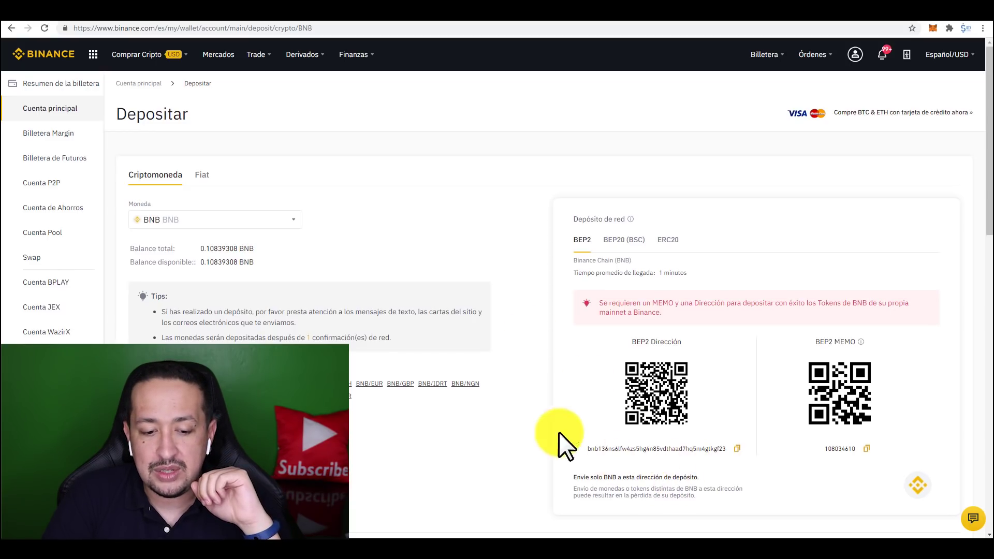
Copy the BEP2 deposit address for BNB from Binance into the Gokumarket withdrawal address.
left_click(738, 449)
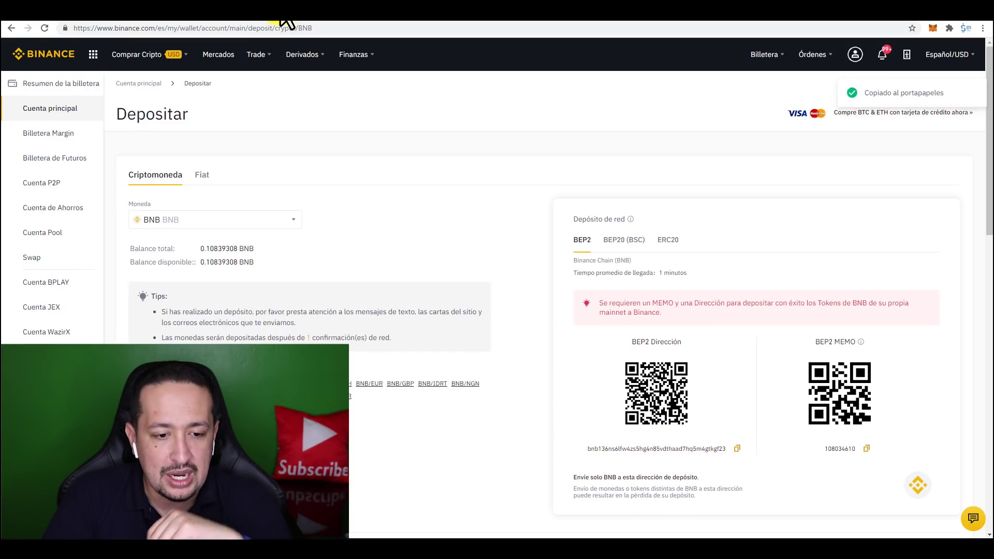
left_click(298, 26)
left_click(417, 186)
key("ctrl+v")
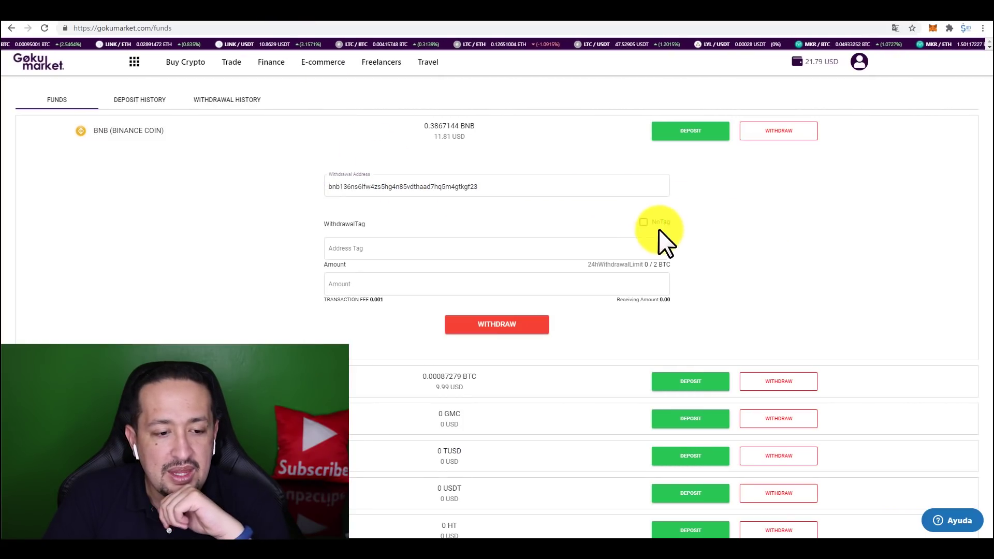
Copy the BEP2 MEMO from the Binance deposit page into the address tag of the Gokumarket BNB withdrawal.
left_click(818, 25)
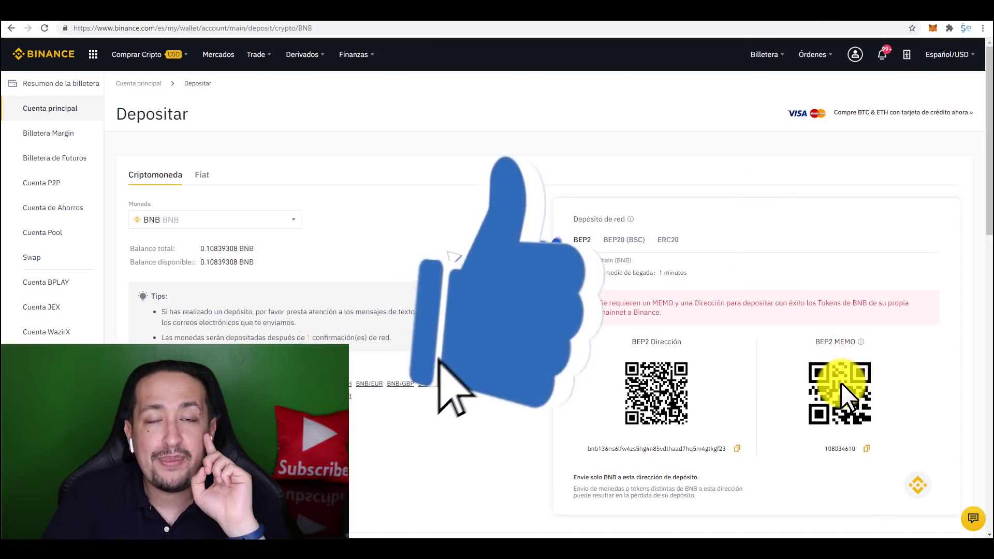
mouse_move(861, 342)
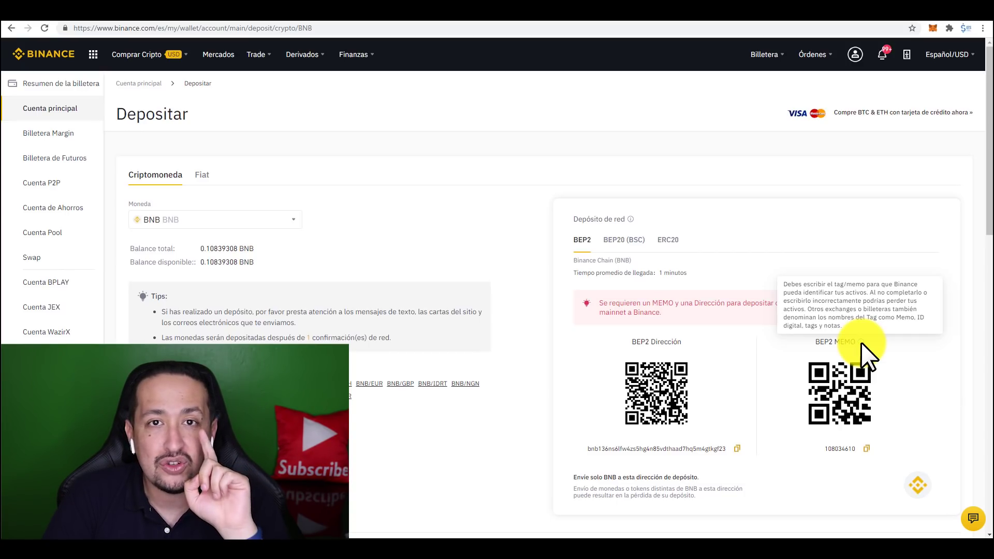
left_click(866, 448)
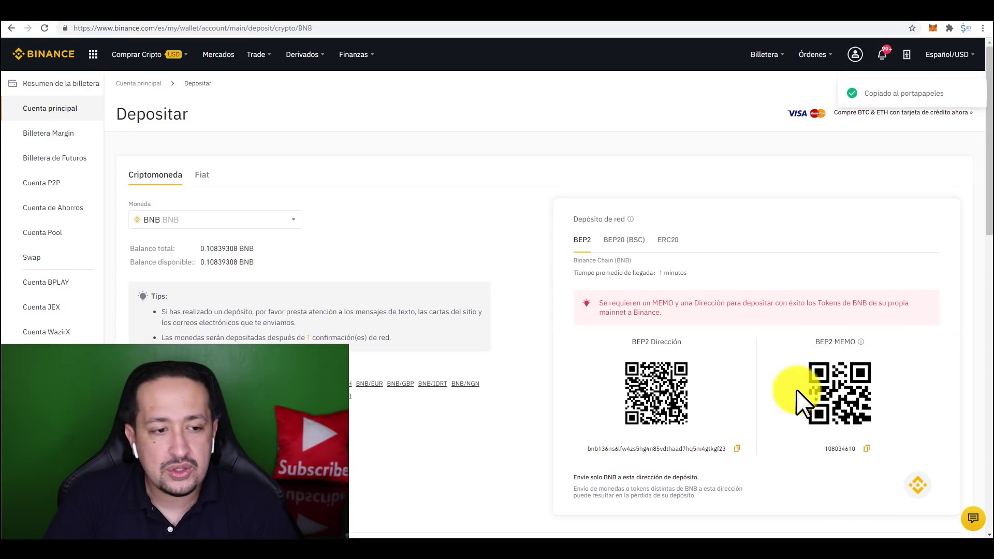
left_click(288, 22)
left_click(399, 250)
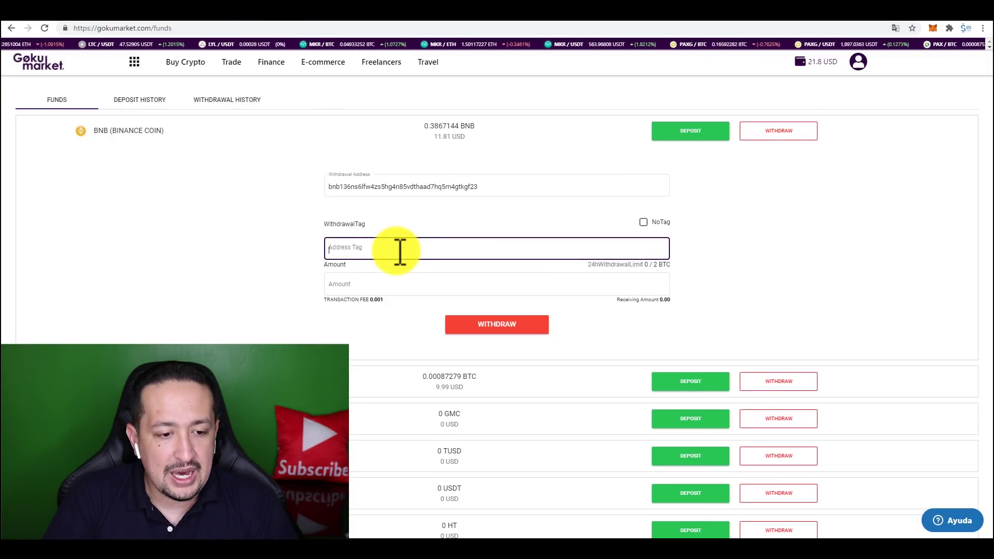
key("ctrl+v")
Set the BNB withdrawal amount to 0.38 and submit the request.
left_click(358, 284)
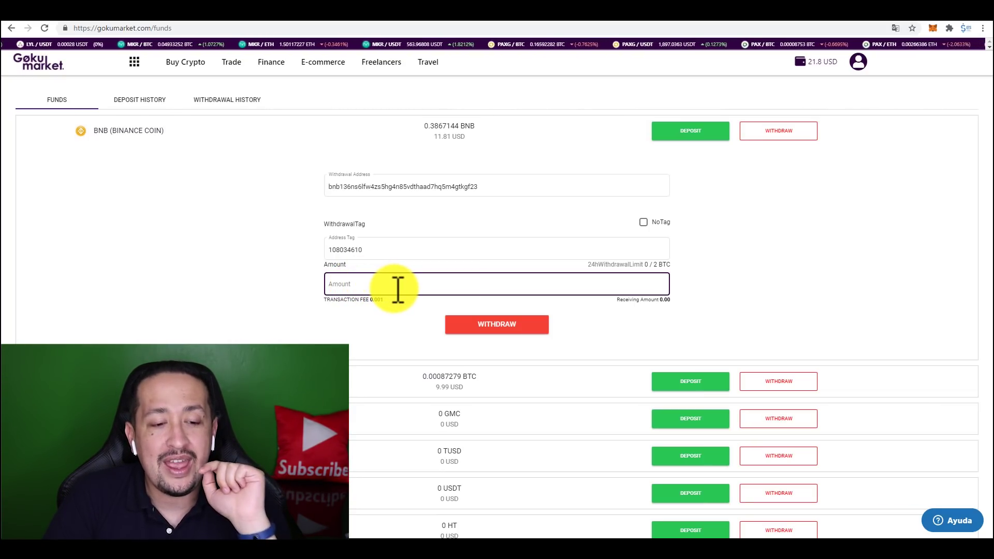
type("0.")
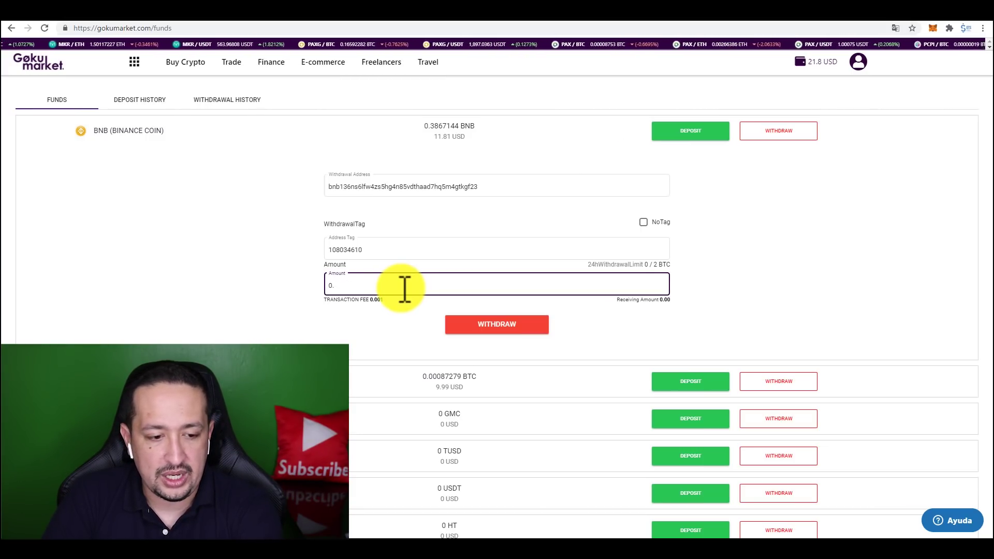
type("38")
left_click(493, 327)
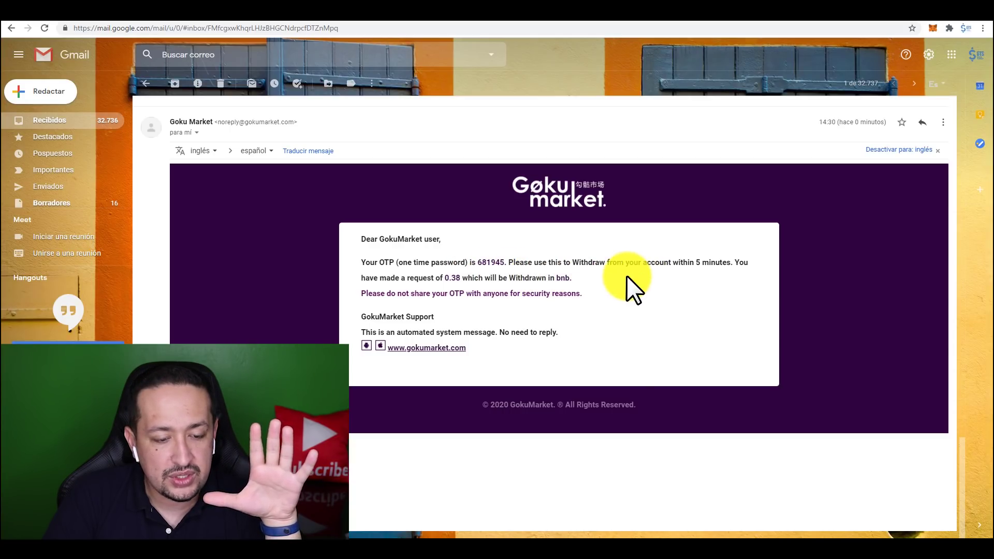
Confirm the BNB withdrawal by entering the one-time password from the Goku Market email in Gmail, and check the remaining BNB balance.
left_click_drag(444, 278, 465, 278)
left_click(568, 277)
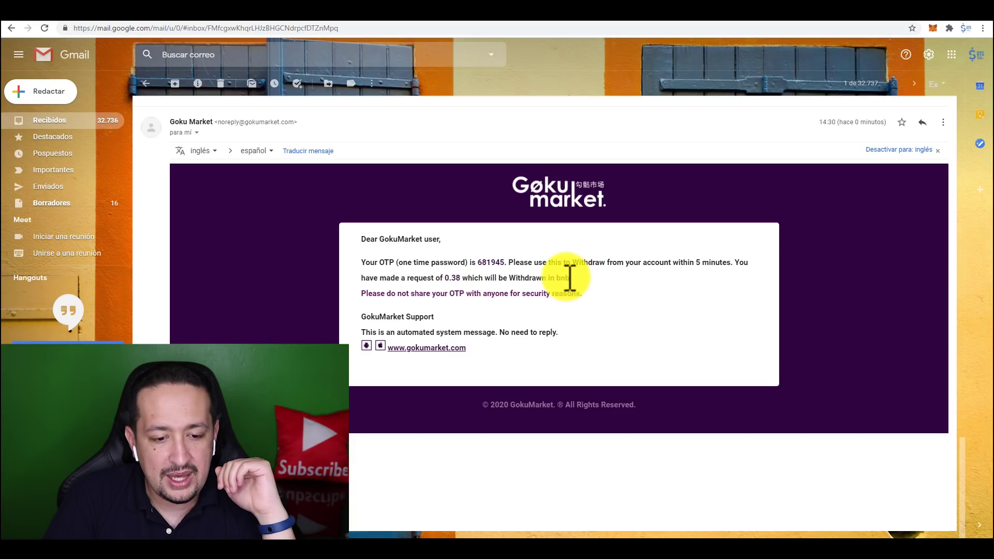
double_click(489, 261)
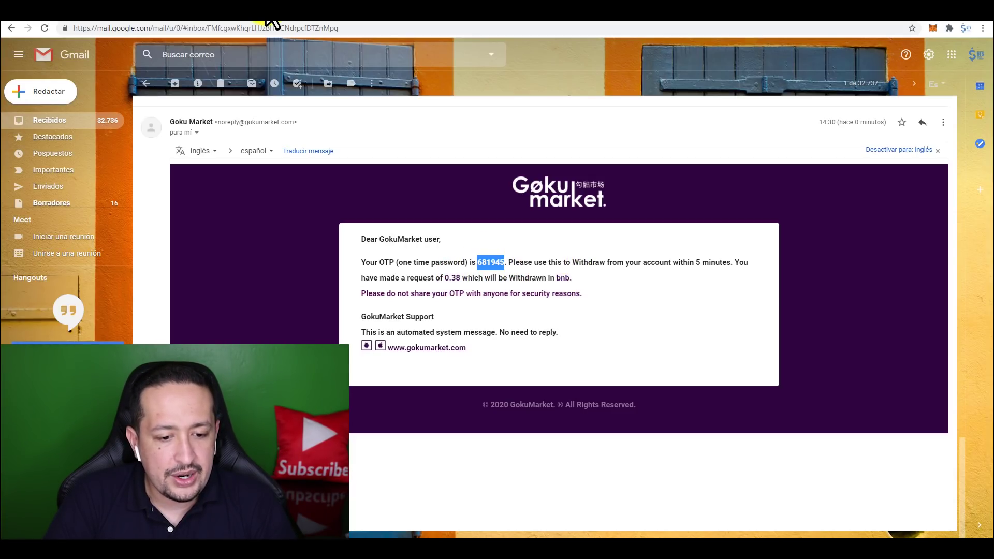
key("alt+Tab")
left_click(409, 319)
key("ctrl+v")
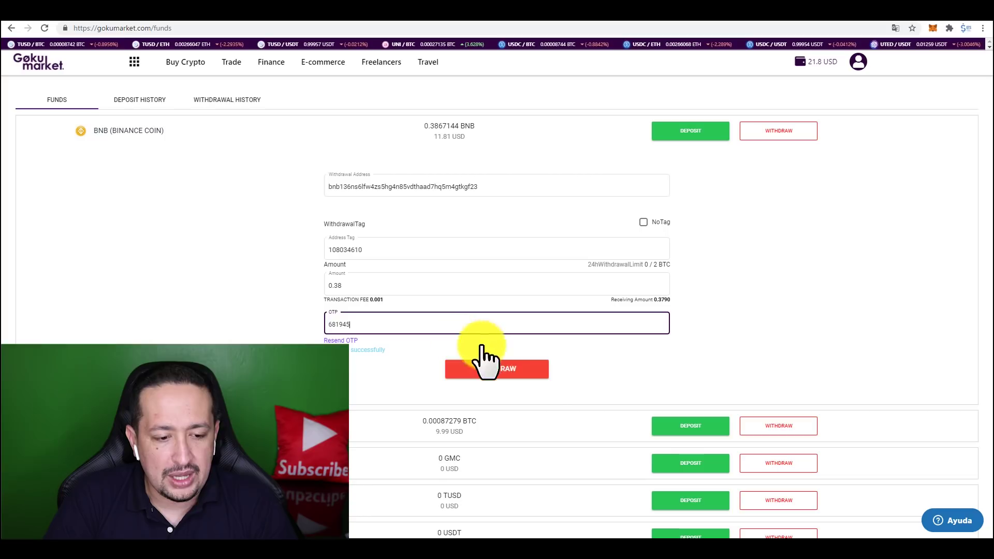
left_click(529, 374)
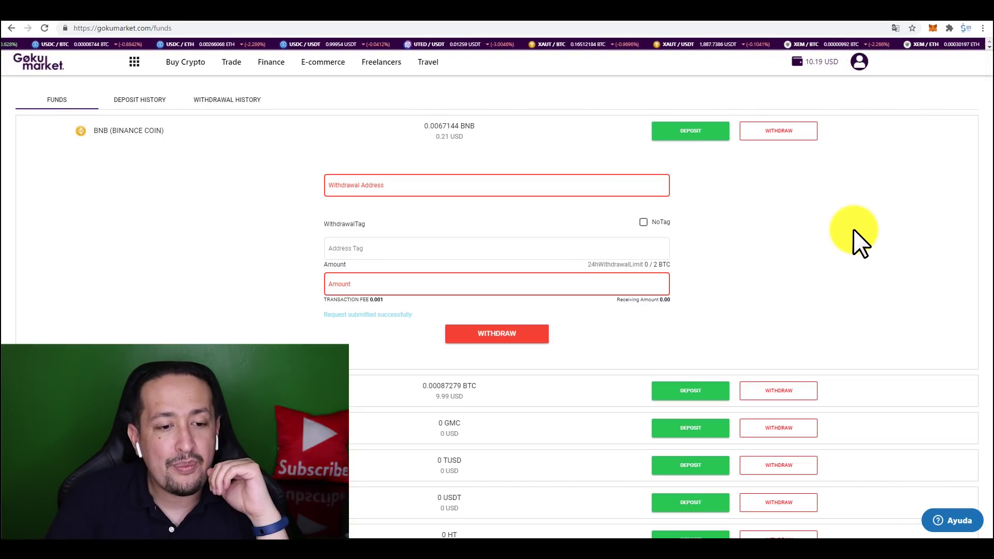
left_click_drag(459, 138, 414, 126)
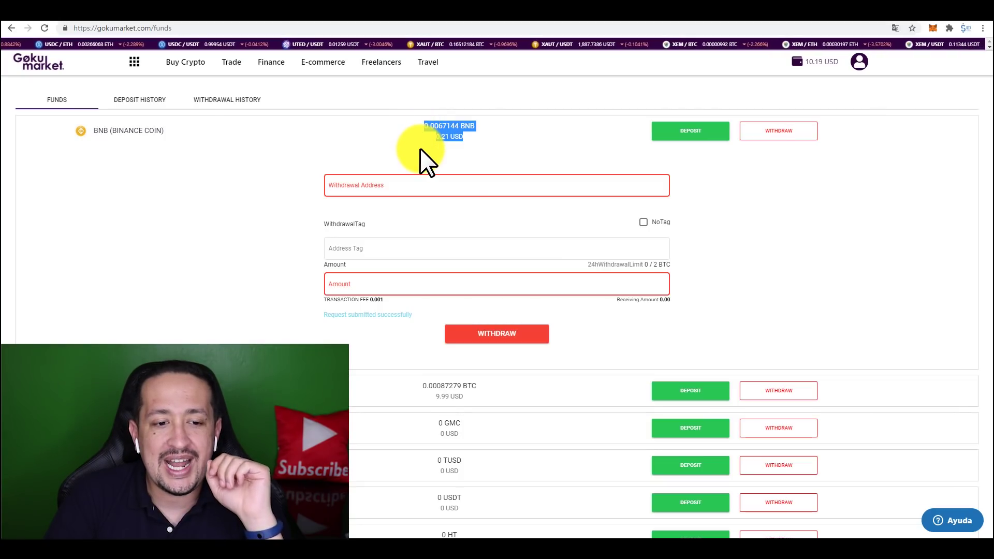
left_click(420, 148)
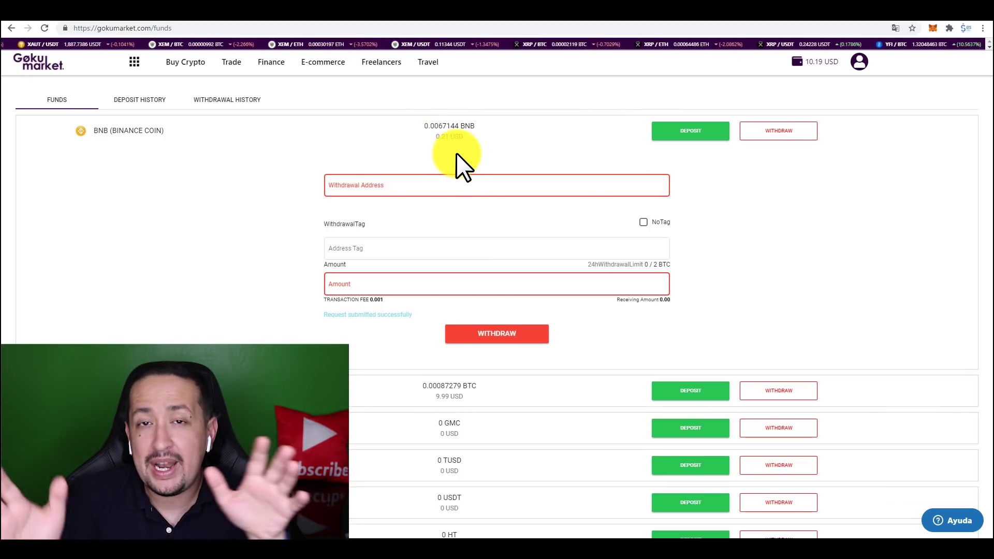